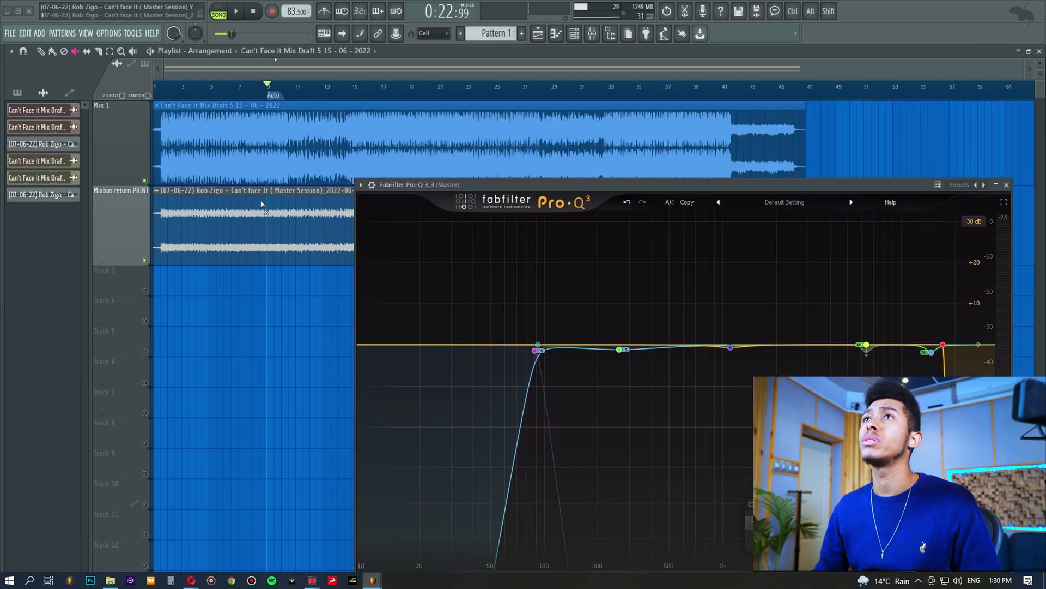
- Switch to Opera to show the artist's YouTube channel and return to the FL Studio project
{"action": "key", "text": "alt+Tab"}
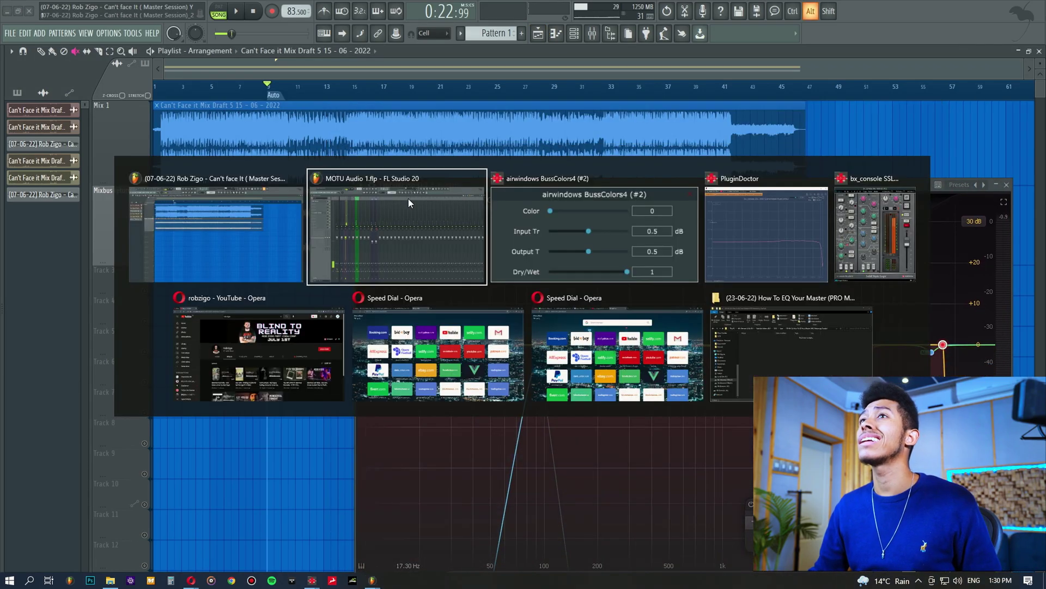
{"action": "left_click", "coordinate": [243, 341]}
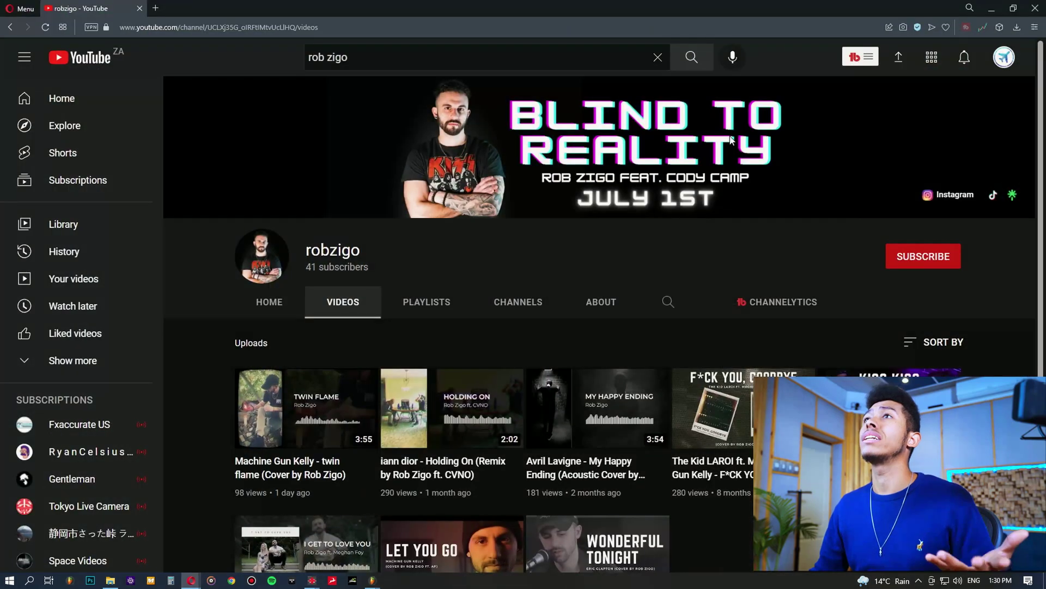
{"action": "left_click", "coordinate": [990, 9]}
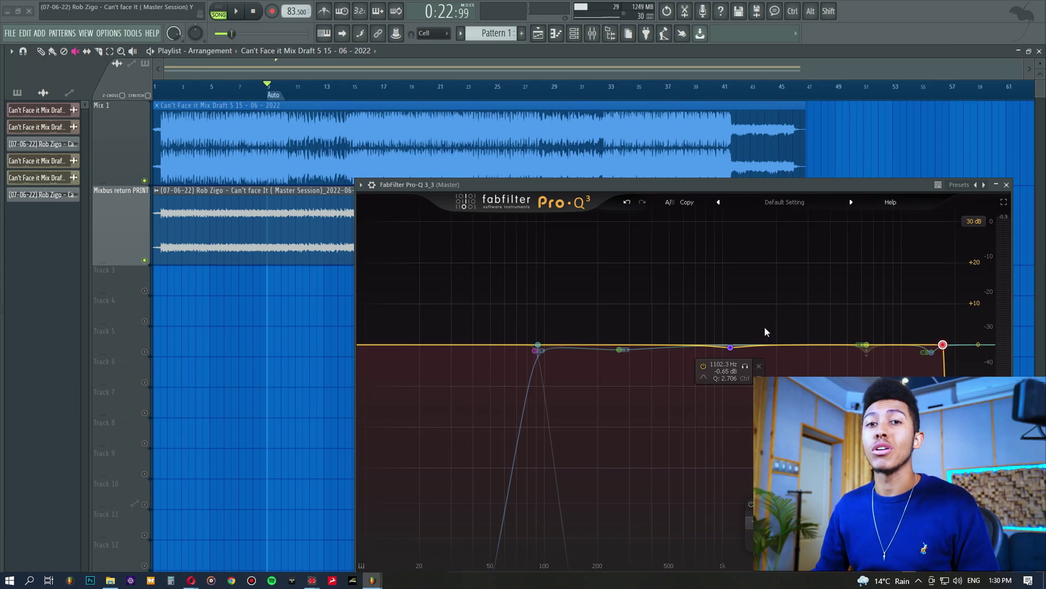
- Play the song from the Auto marker and watch FabFilter Pro-Q 3 over the mixer's Master track, stopping playback after listening
{"action": "key", "text": "space"}
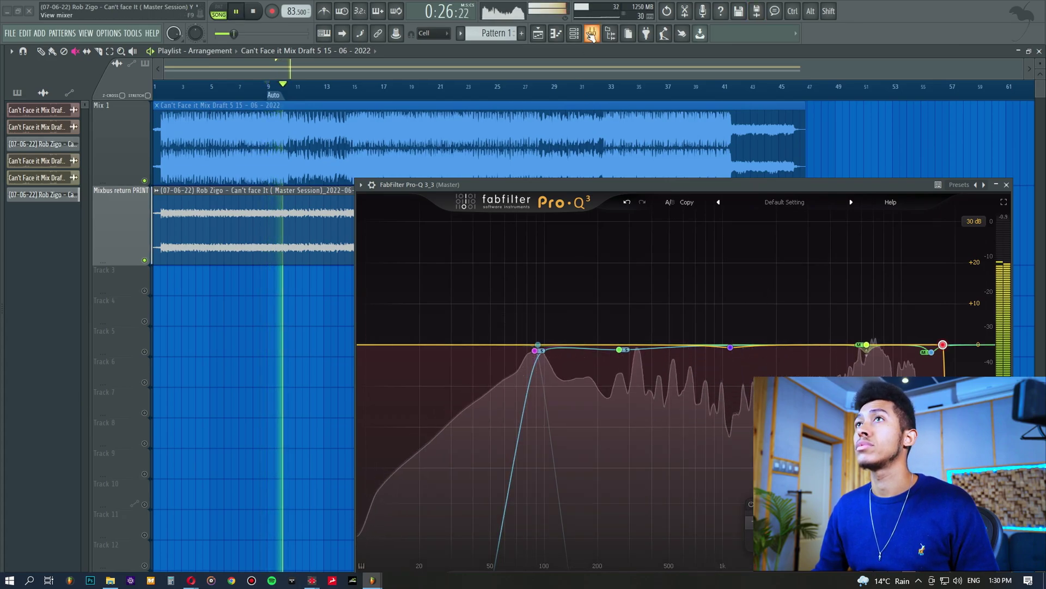
{"action": "key", "text": "F9"}
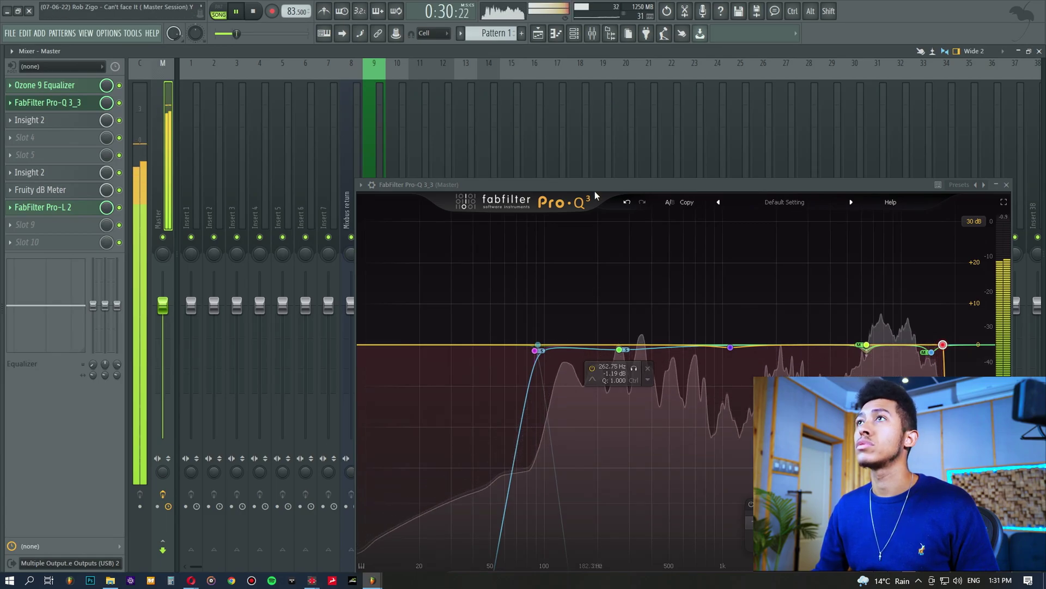
{"action": "left_click_drag", "start_coordinate": [594, 185], "coordinate": [568, 115]}
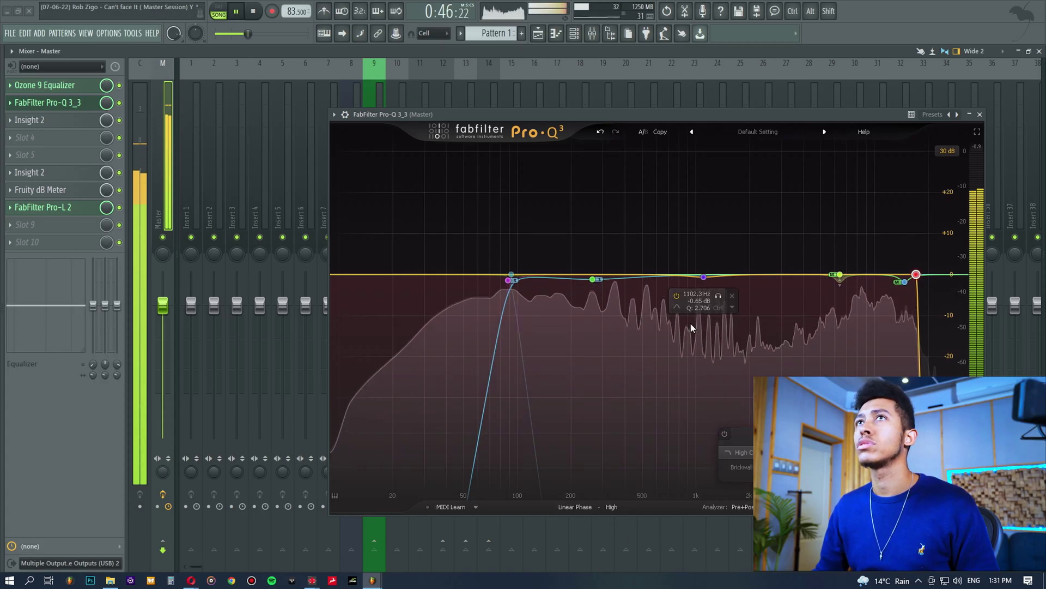
{"action": "key", "text": "space"}
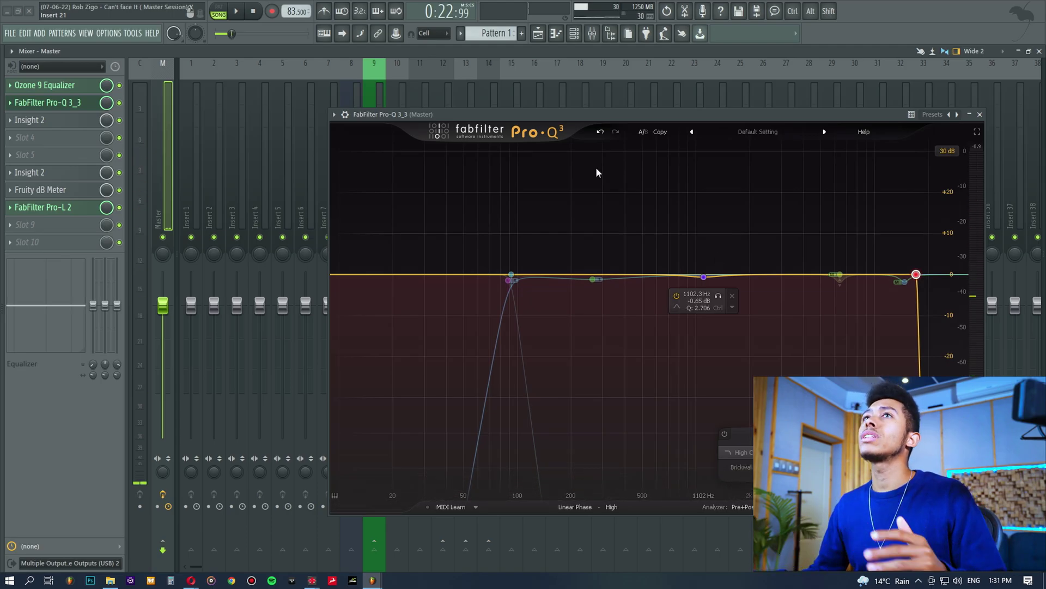
- Close the Pro-Q 3 window, mute the Mixbus return print clip in the playlist and unmute the Mix 1 clip
{"action": "left_click", "coordinate": [50, 104]}
{"action": "left_click", "coordinate": [545, 34]}
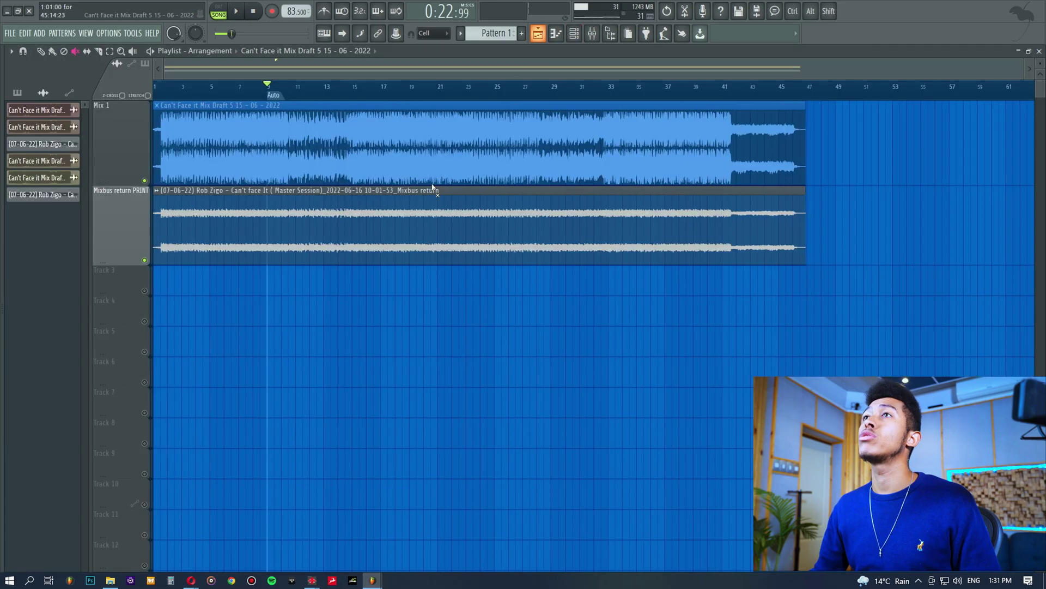
{"action": "left_click", "coordinate": [380, 239]}
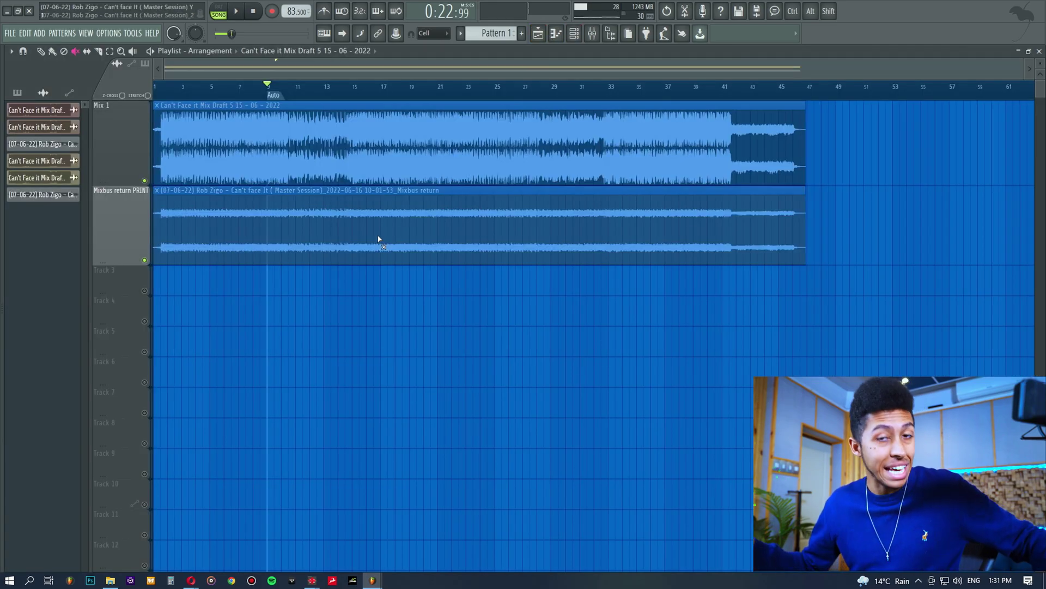
{"action": "left_click", "coordinate": [368, 149]}
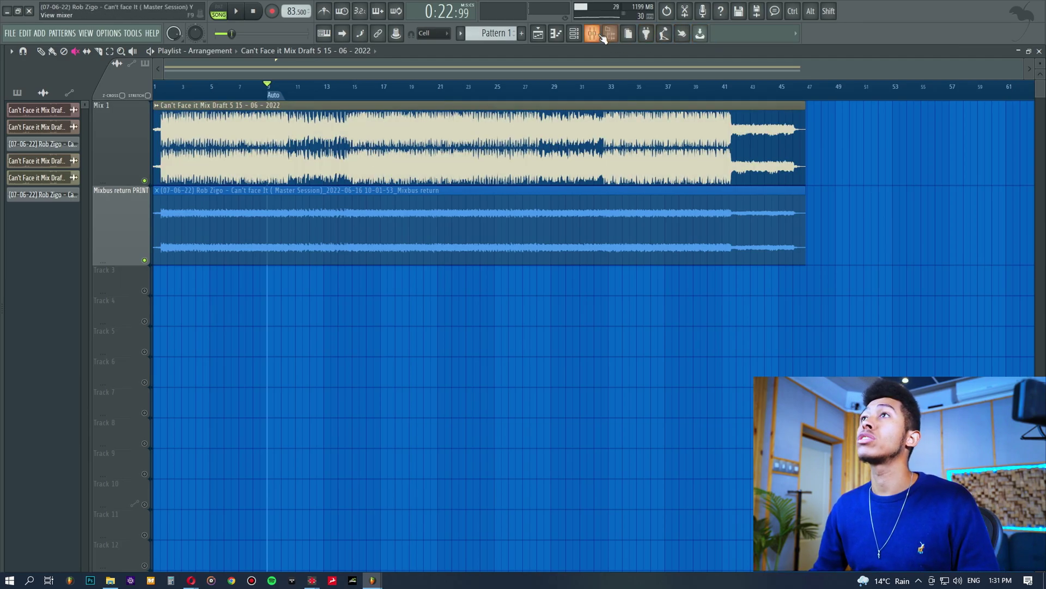
- Examine the SSL Native Bus Compressor and bx_console SSL 4000 G settings on the mixer's Mix track, closing each plugin window
{"action": "left_click", "coordinate": [592, 33]}
{"action": "left_click", "coordinate": [374, 168]}
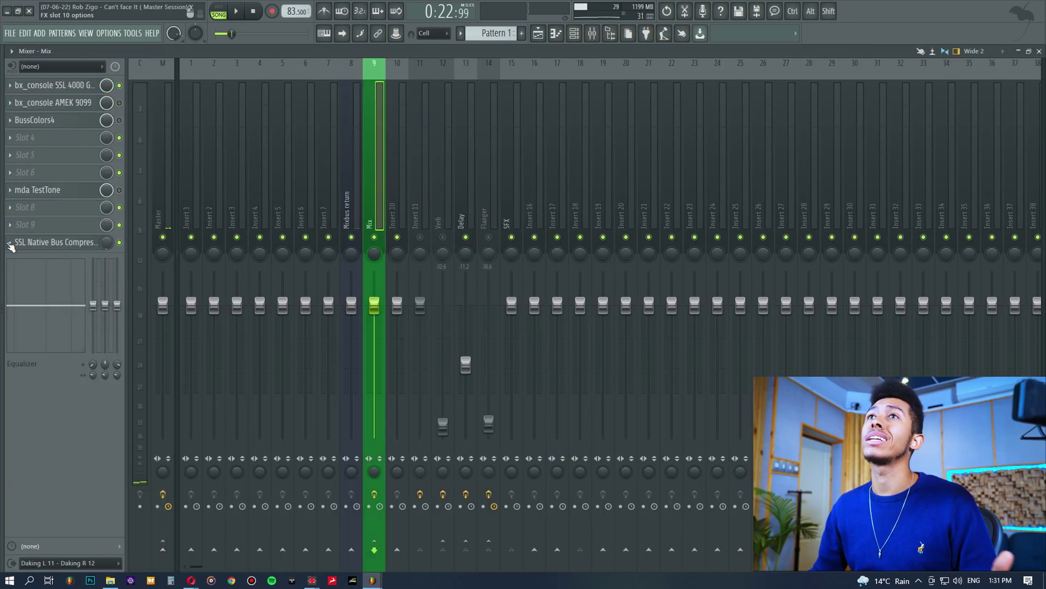
{"action": "left_click", "coordinate": [33, 241]}
{"action": "left_click_drag", "start_coordinate": [528, 157], "coordinate": [547, 153]}
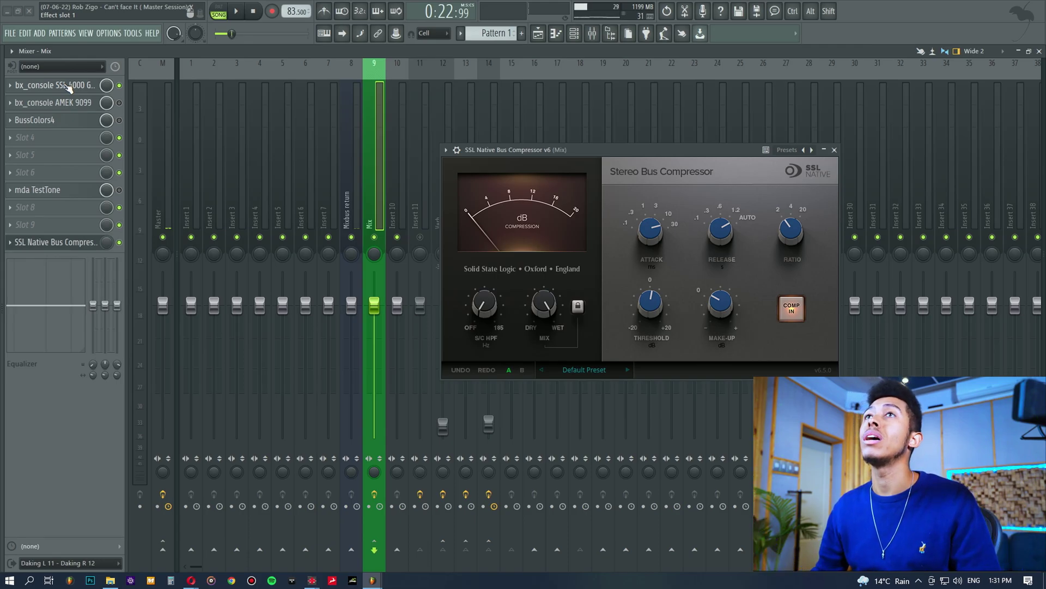
{"action": "left_click", "coordinate": [63, 242]}
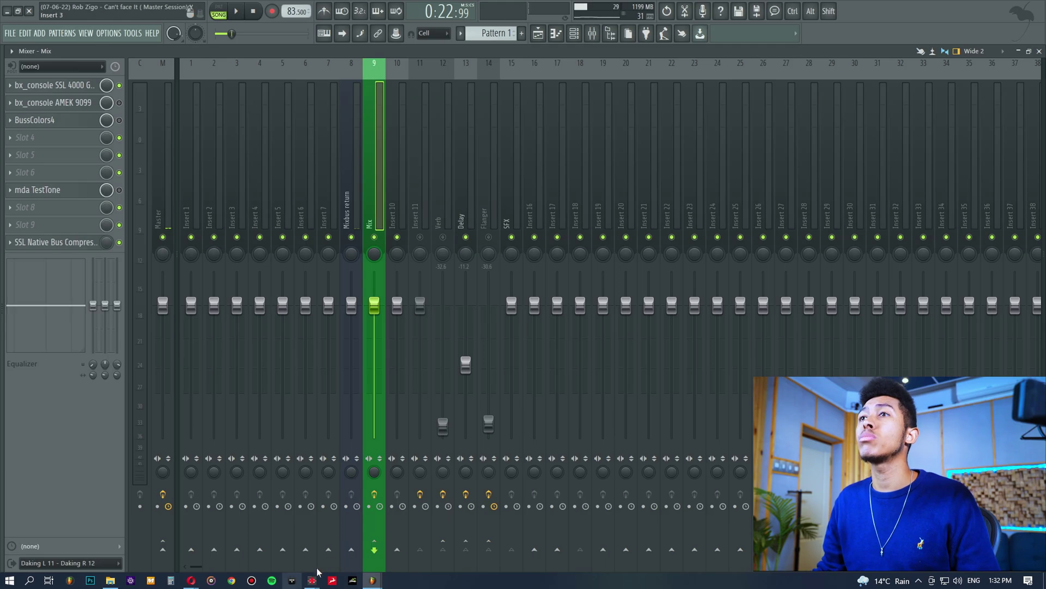
{"action": "left_click", "coordinate": [60, 85]}
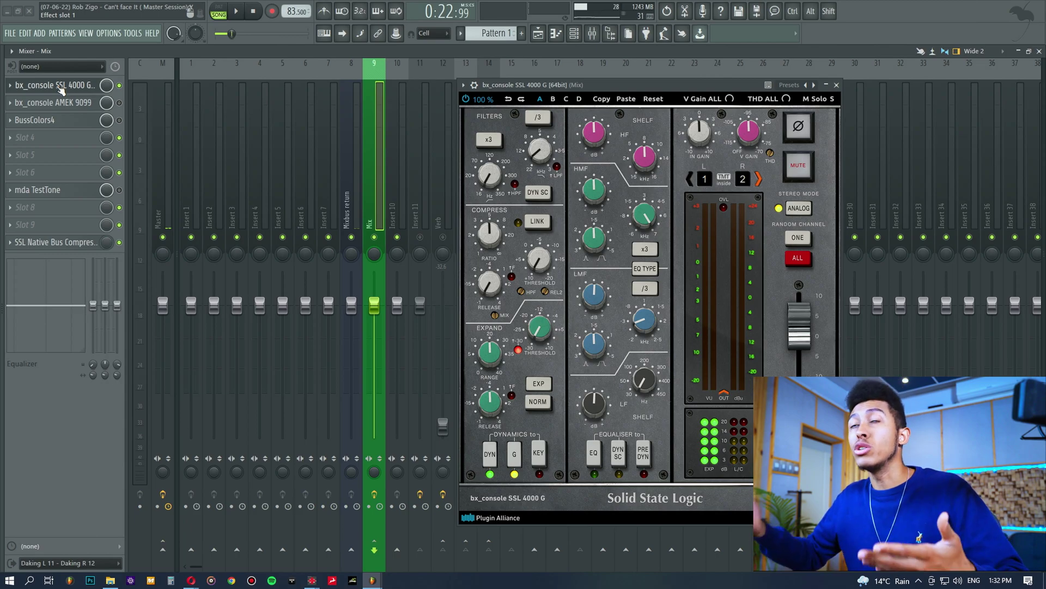
{"action": "left_click", "coordinate": [61, 87]}
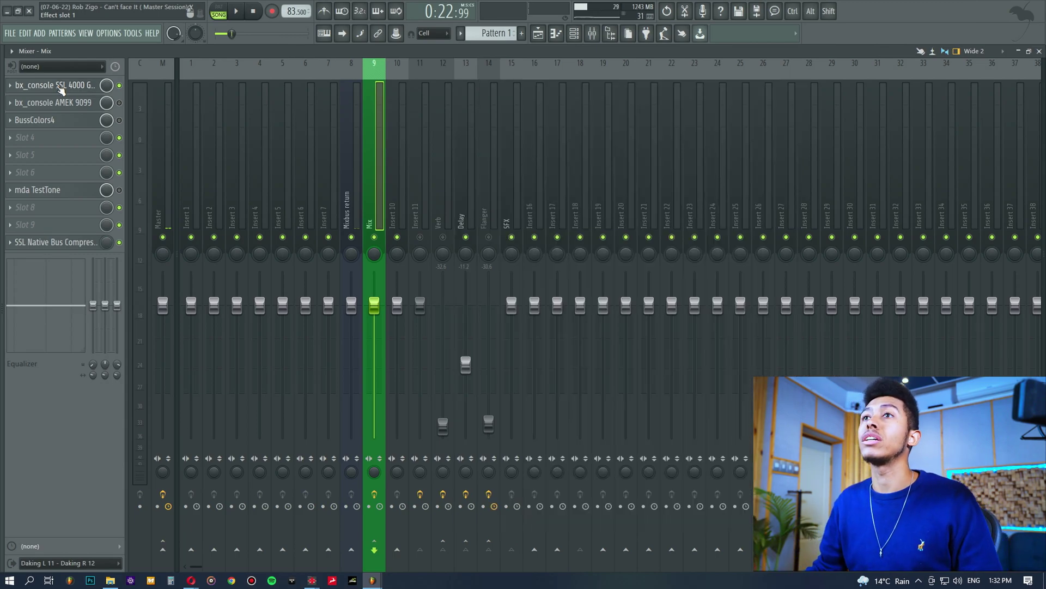
- Switch to PluginDoctor and compare the frequency responses of bx_console SSL 4000 G and BussColors4 by muting each in turn
{"action": "mouse_move", "coordinate": [312, 581]}
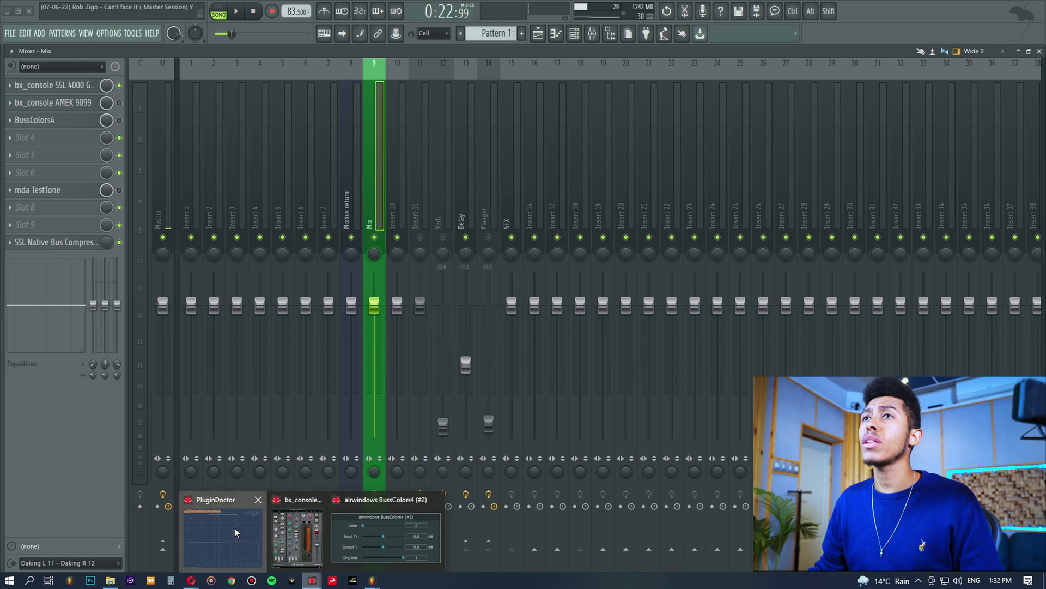
{"action": "left_click", "coordinate": [221, 531]}
{"action": "left_click", "coordinate": [513, 35]}
{"action": "left_click", "coordinate": [402, 35]}
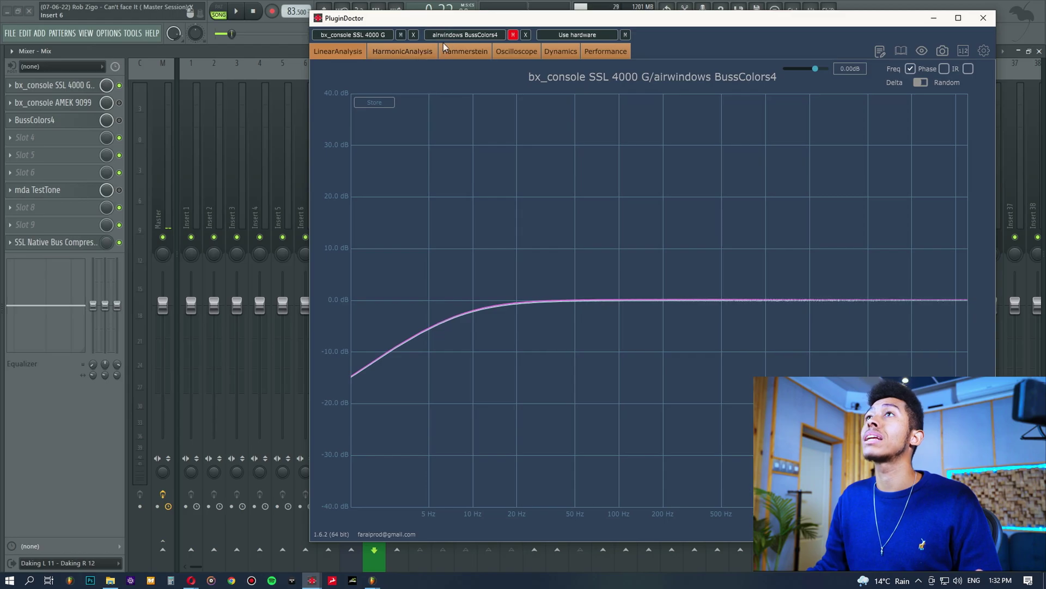
{"action": "left_click", "coordinate": [401, 35]}
{"action": "left_click", "coordinate": [513, 35]}
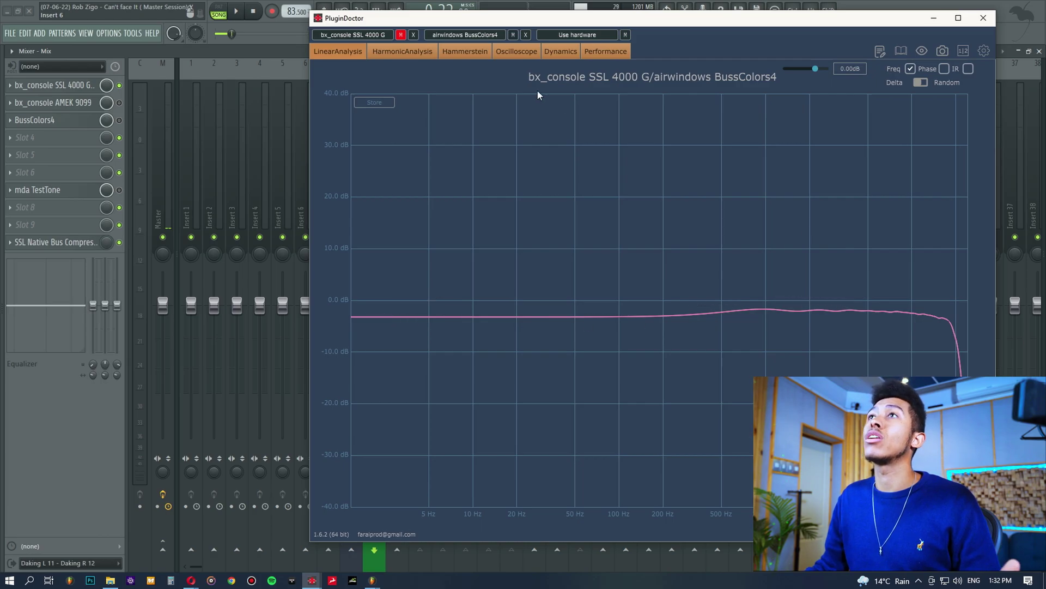
- Set the BussColors4 Color to 0.42763 in PluginDoctor to view its response curve
{"action": "mouse_move", "coordinate": [312, 581]}
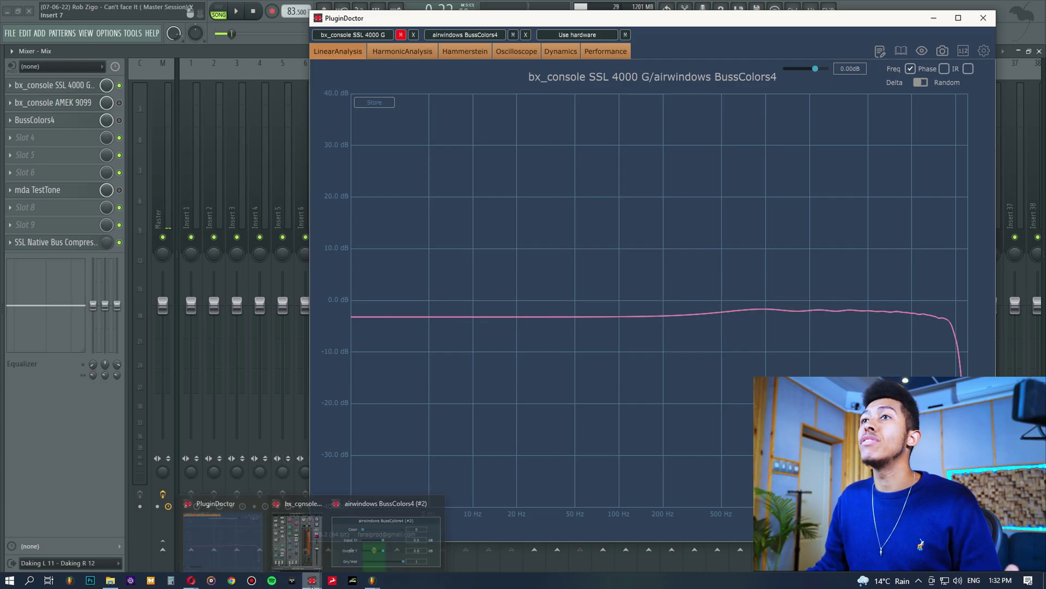
{"action": "left_click", "coordinate": [400, 525]}
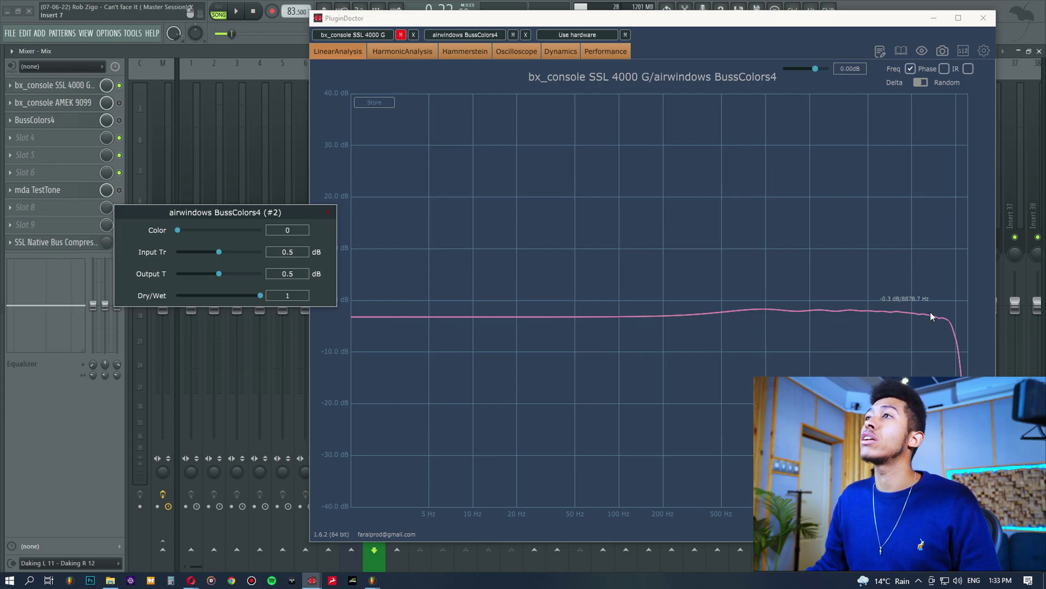
{"action": "left_click_drag", "start_coordinate": [177, 230], "coordinate": [213, 228]}
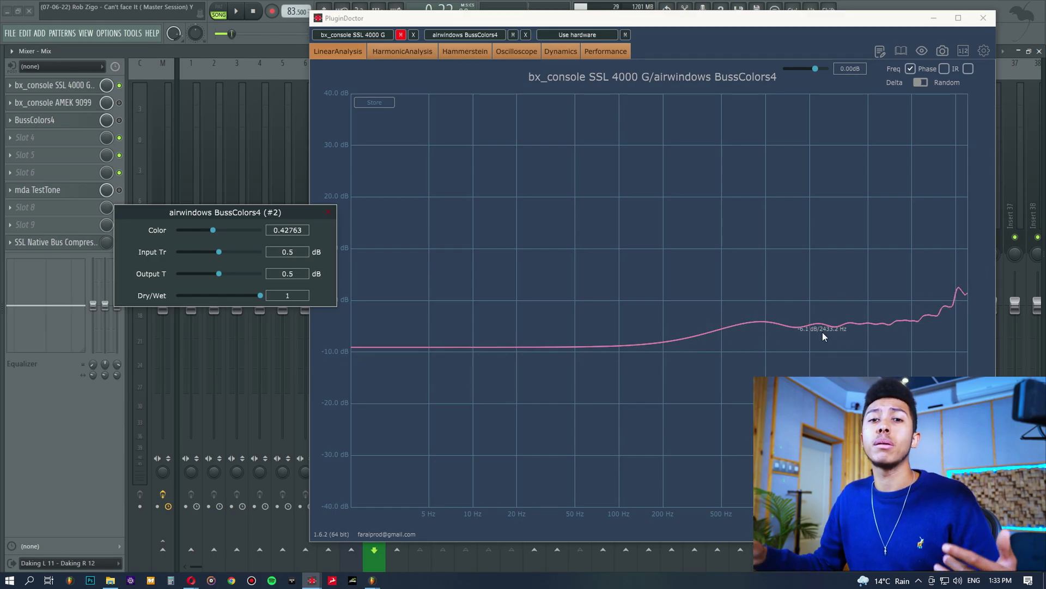
- Return to FL Studio and open BussColors4 on the Mix track, keeping that track selected in the mixer
{"action": "left_click", "coordinate": [46, 121]}
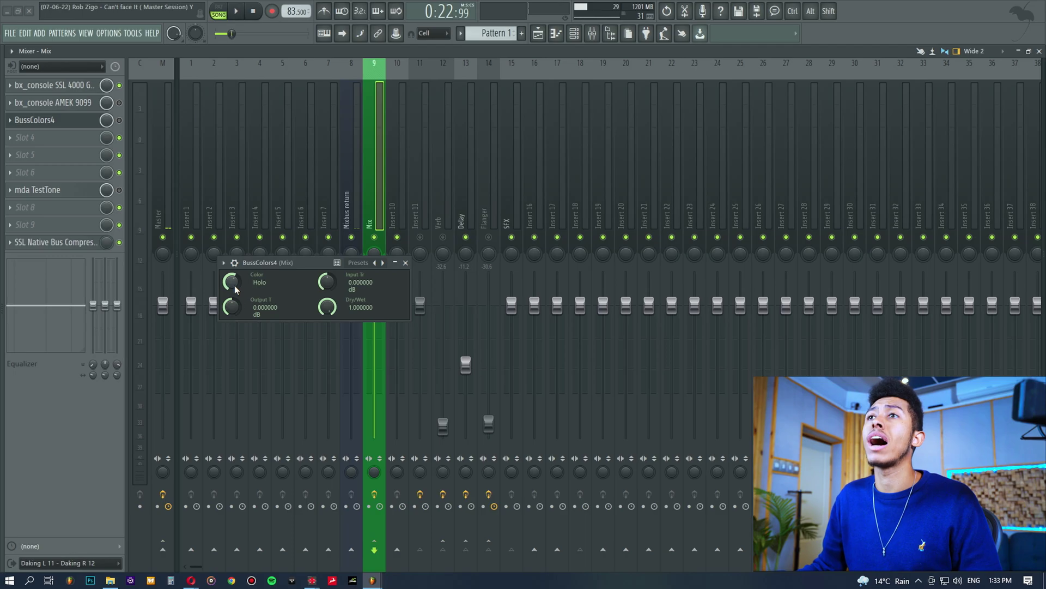
{"action": "mouse_move", "coordinate": [311, 581]}
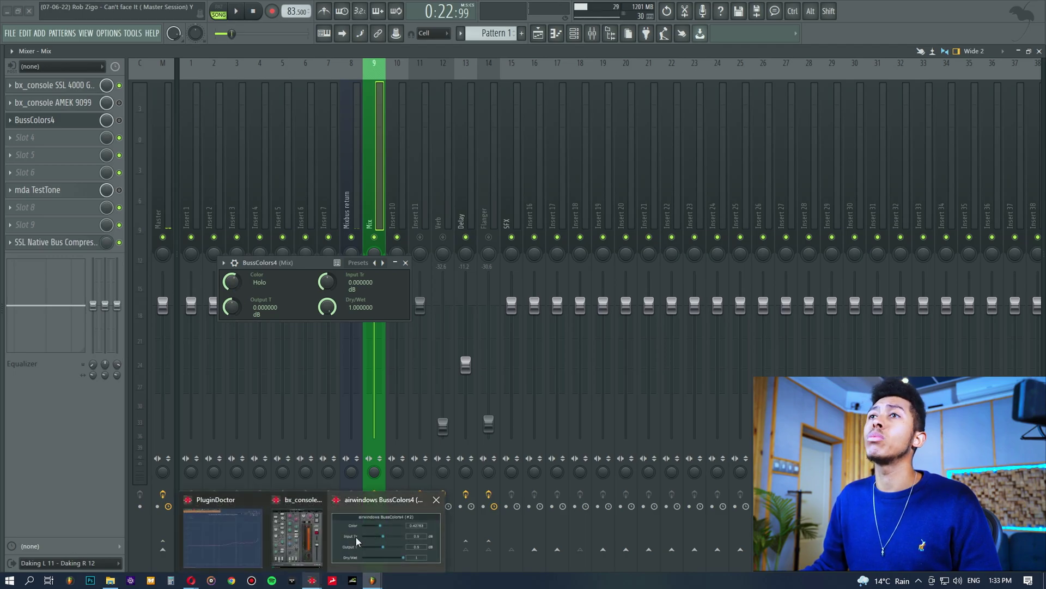
{"action": "left_click", "coordinate": [242, 561]}
{"action": "left_click", "coordinate": [215, 532]}
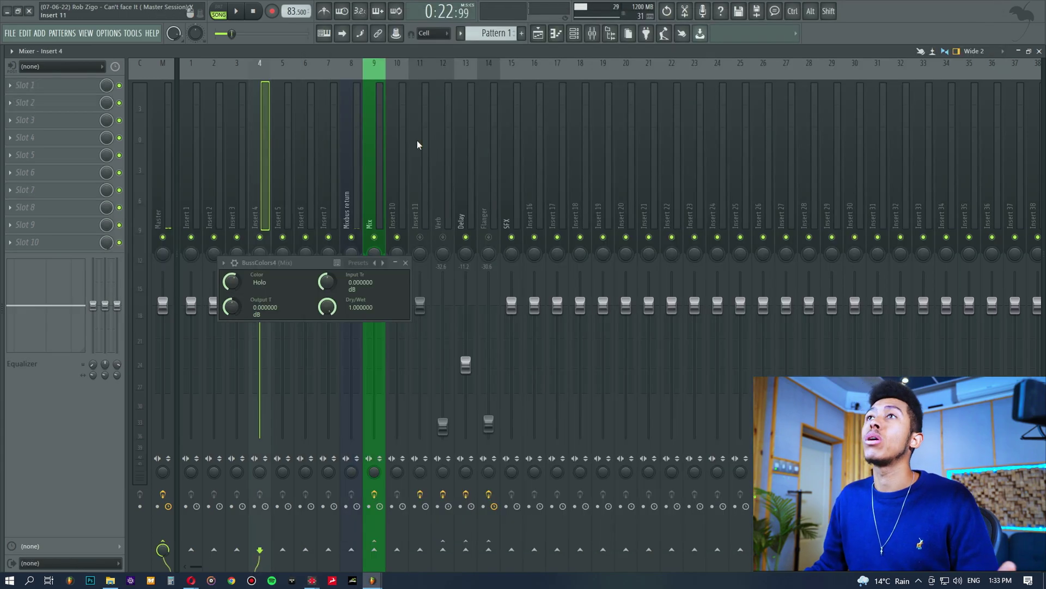
{"action": "left_click", "coordinate": [373, 160]}
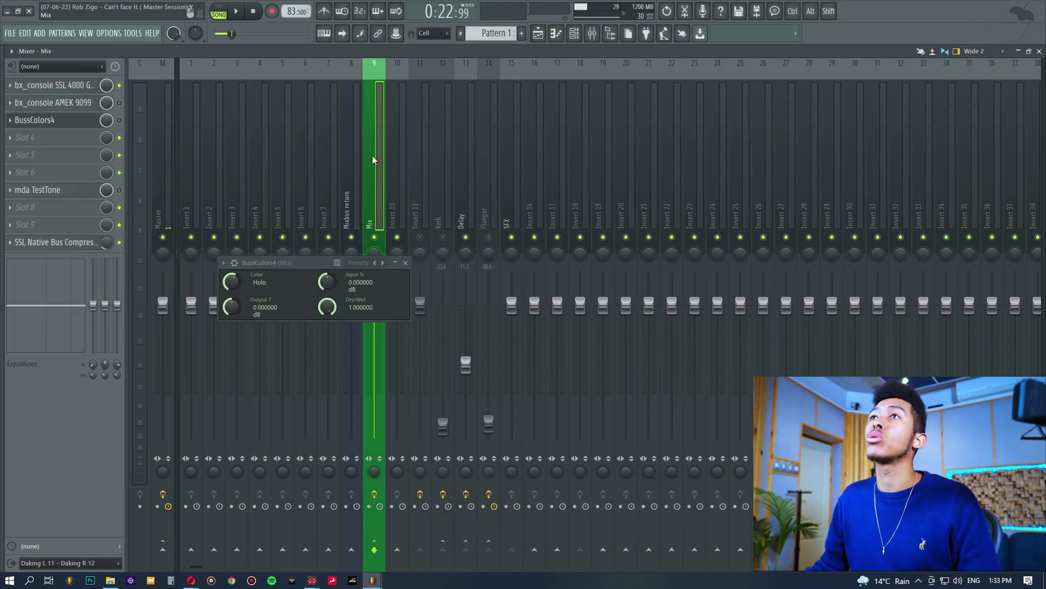
- Play the Mix 1 clip and compare the sound with bx_console SSL 4000 G bypassed and enabled on the Mix track
{"action": "left_click", "coordinate": [531, 34]}
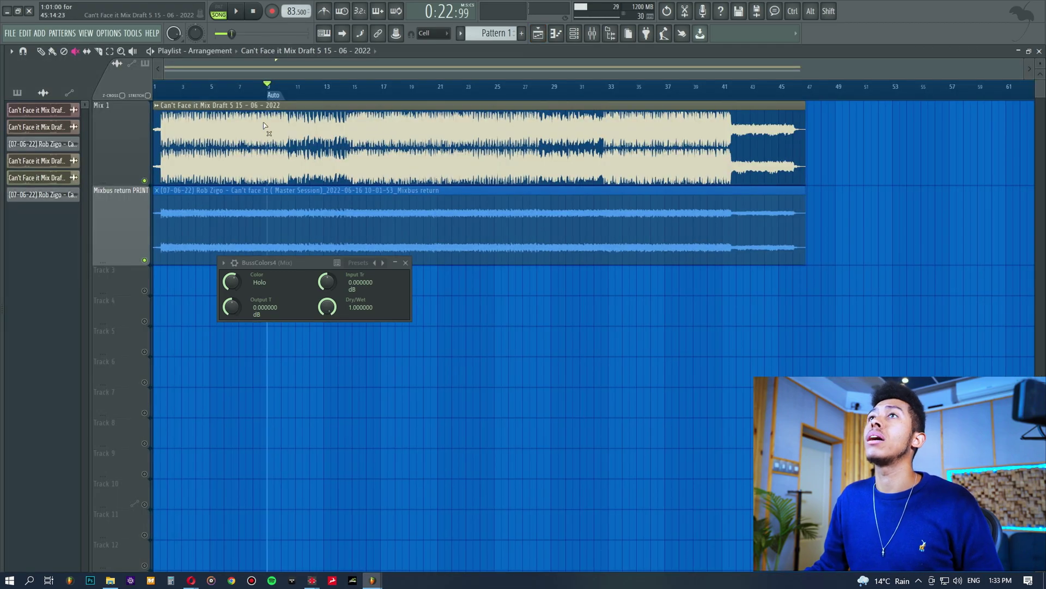
{"action": "key", "text": "space"}
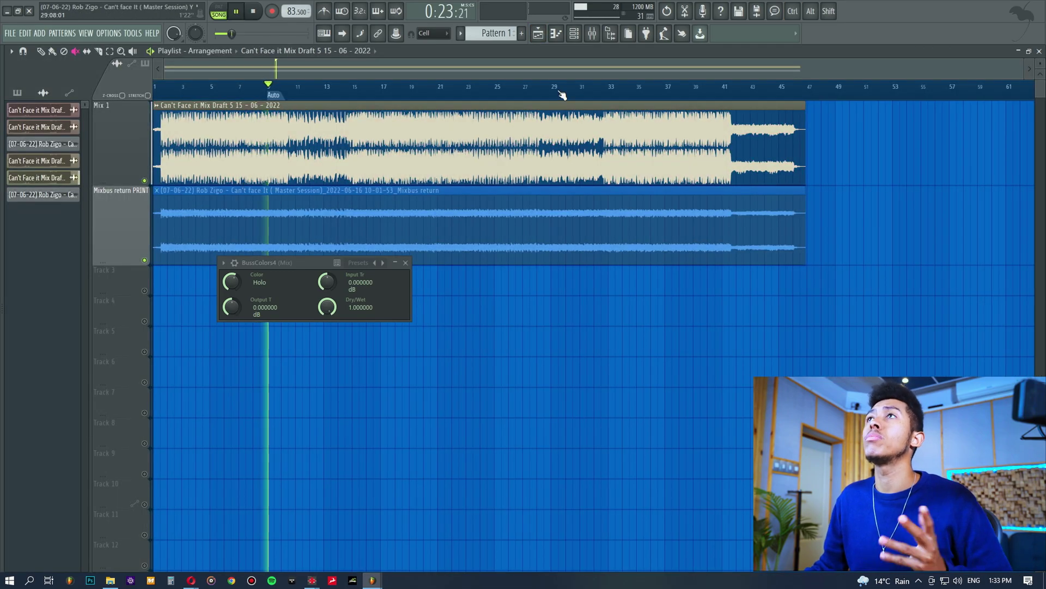
{"action": "left_click", "coordinate": [592, 33]}
{"action": "left_click", "coordinate": [74, 87]}
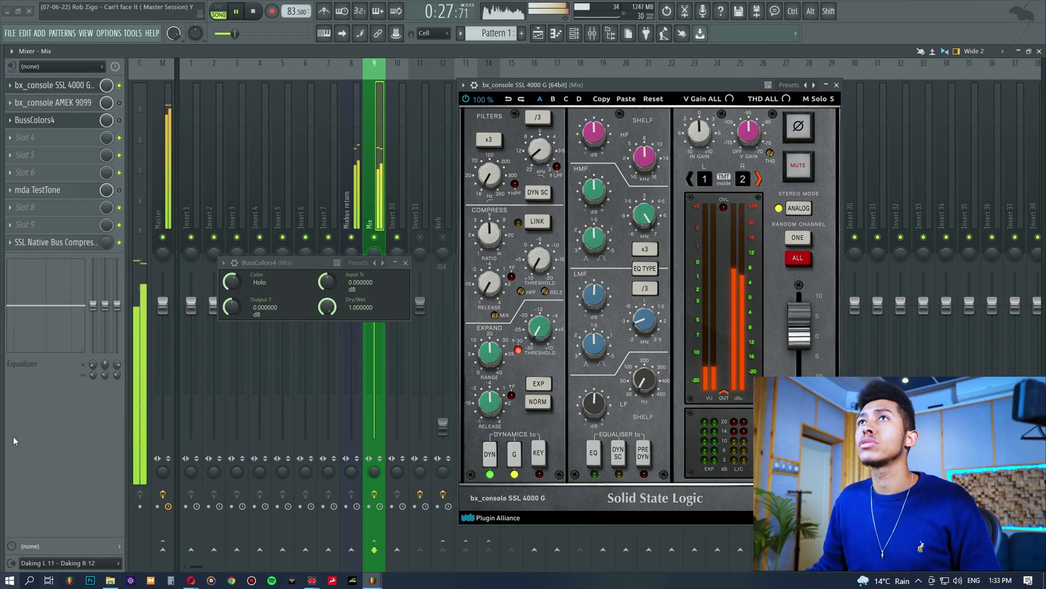
{"action": "left_click", "coordinate": [119, 86]}
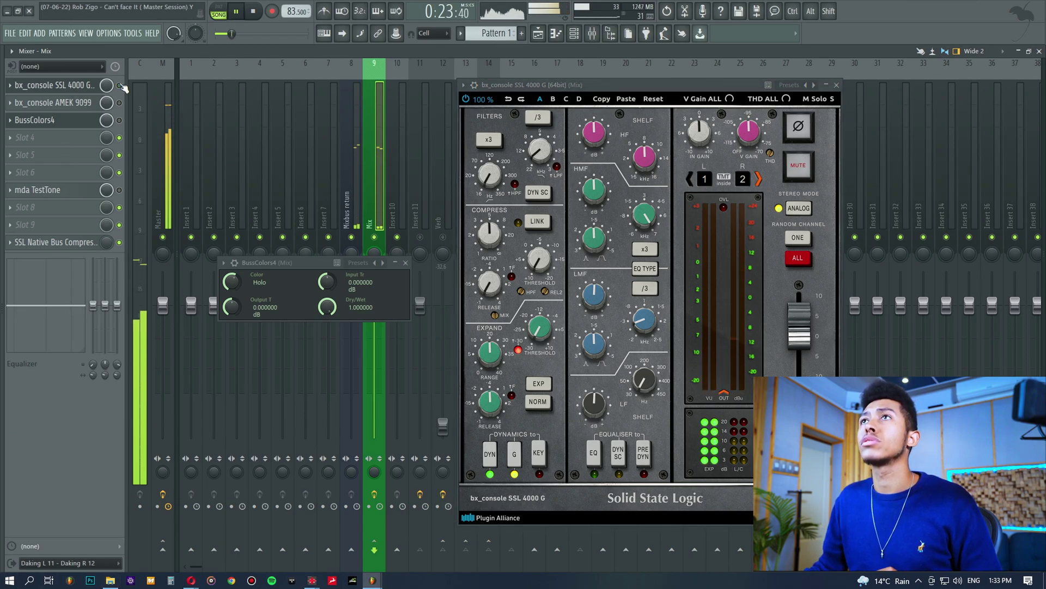
{"action": "left_click", "coordinate": [119, 86]}
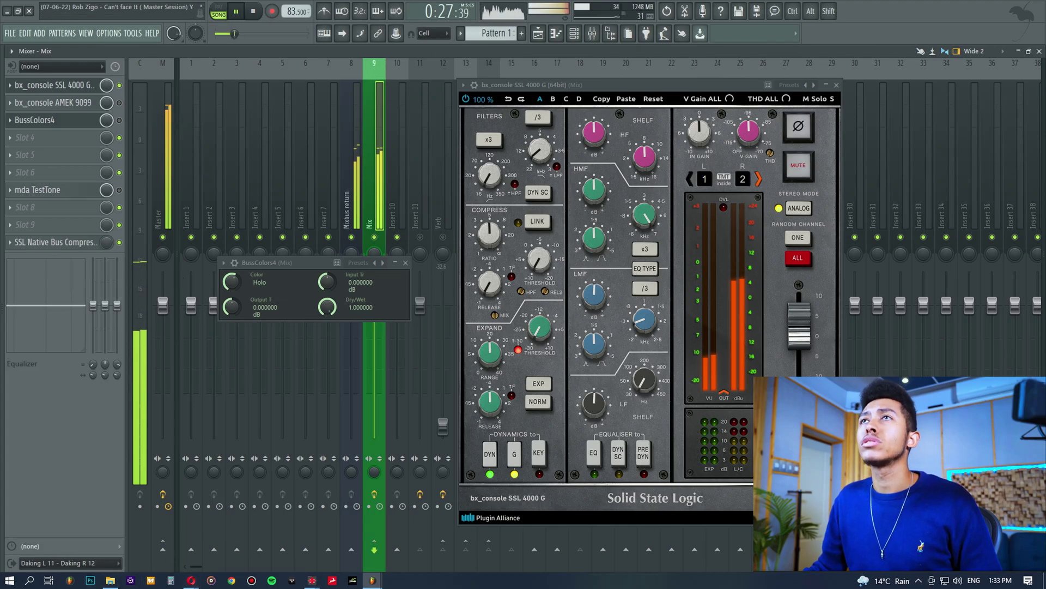
{"action": "key", "text": "space"}
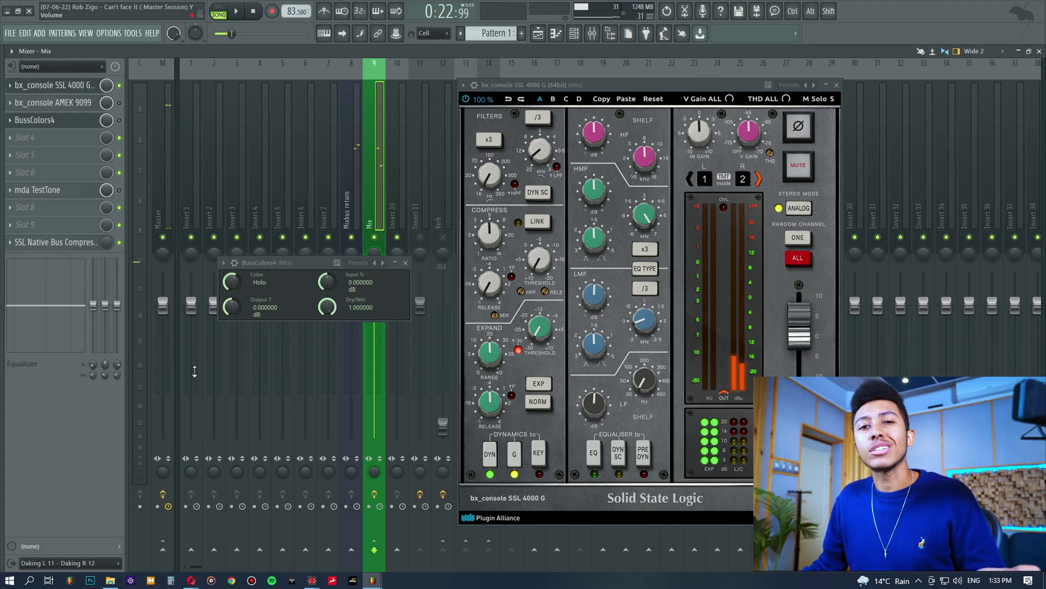
- Audition BussColors4 on the Mix track during playback through Color options such as Steel, ending on Dark, and return to the playlist
{"action": "left_click", "coordinate": [119, 120]}
{"action": "left_click", "coordinate": [76, 122]}
{"action": "key", "text": "space"}
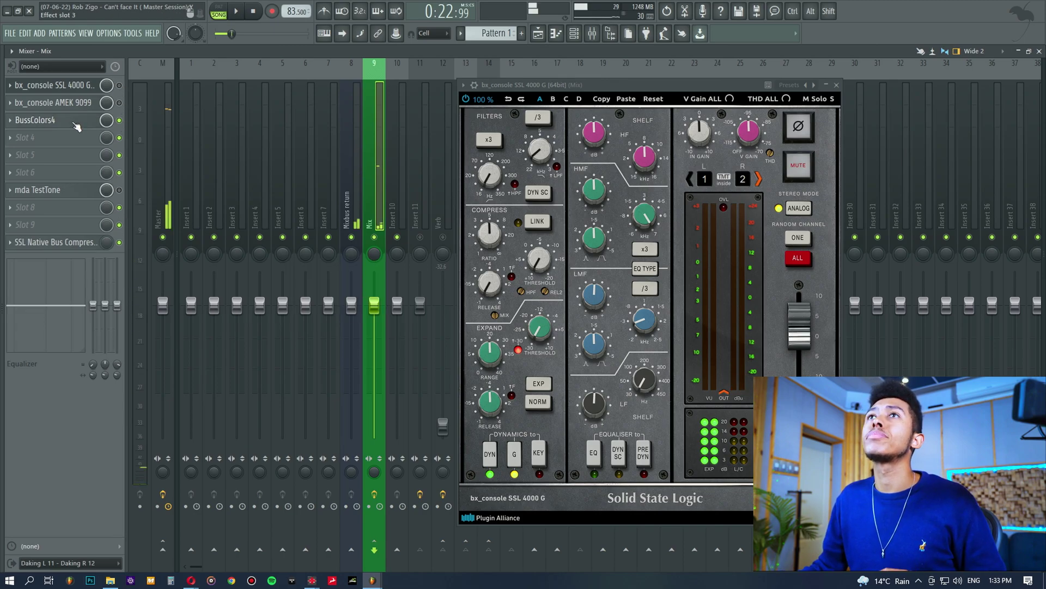
{"action": "left_click", "coordinate": [76, 121]}
{"action": "left_click_drag", "start_coordinate": [264, 264], "coordinate": [274, 269]}
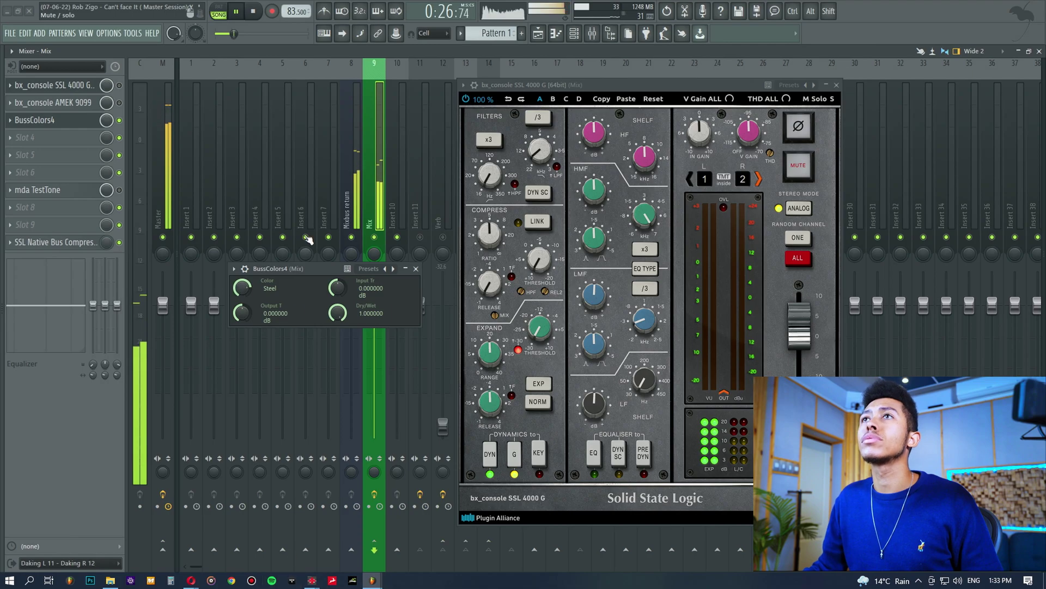
{"action": "left_click_drag", "start_coordinate": [293, 267], "coordinate": [298, 240]}
{"action": "left_click_drag", "start_coordinate": [249, 261], "coordinate": [248, 327]}
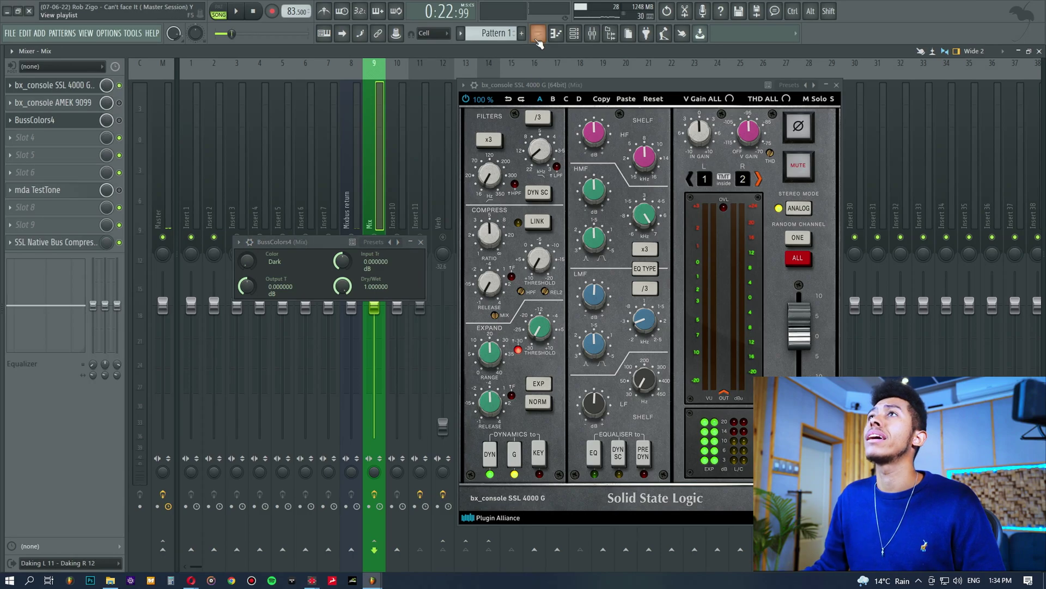
{"action": "left_click", "coordinate": [538, 33]}
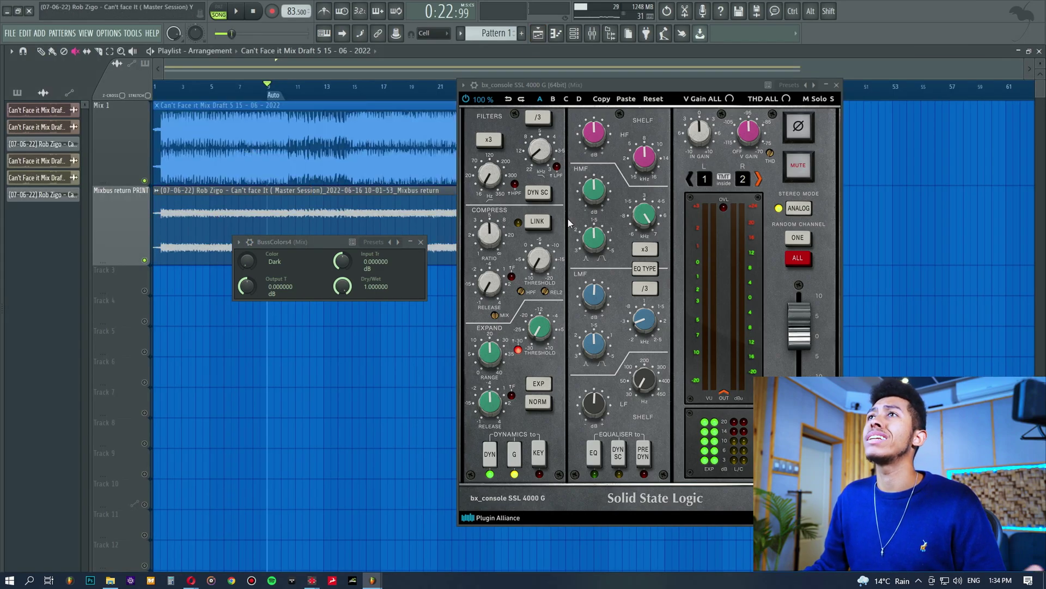
- Close the bx_console SSL 4000 G and BussColors4 windows and return to the mixer
{"action": "left_click", "coordinate": [837, 86]}
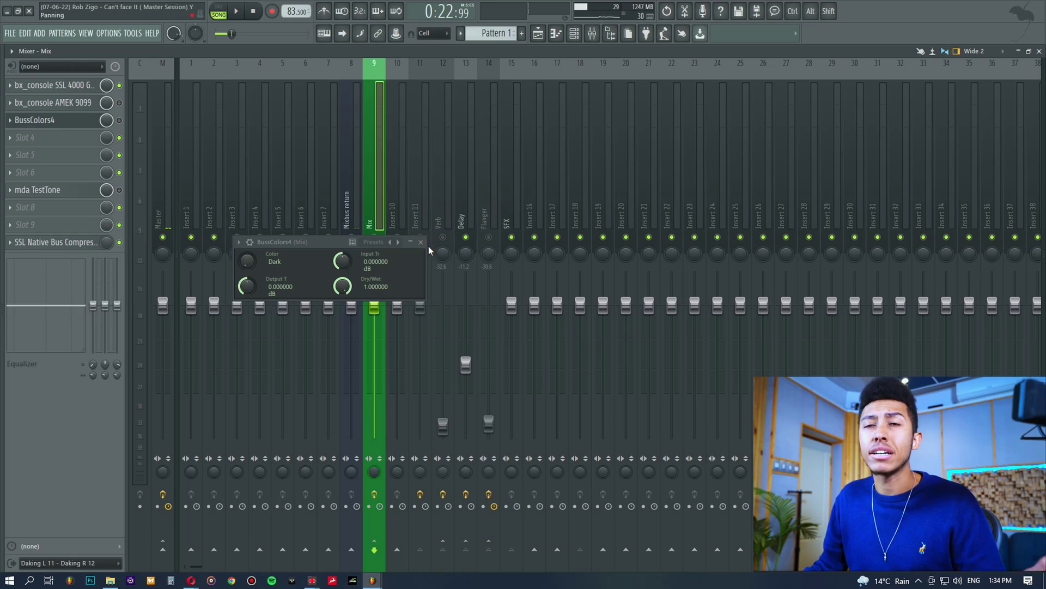
{"action": "left_click", "coordinate": [421, 242]}
{"action": "left_click", "coordinate": [537, 33]}
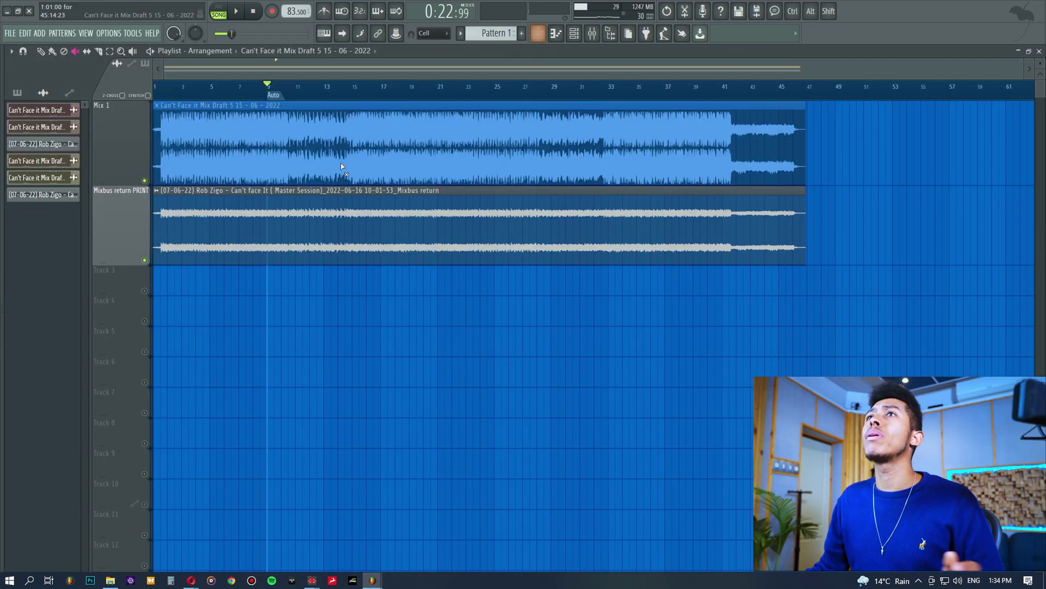
{"action": "left_click", "coordinate": [594, 34]}
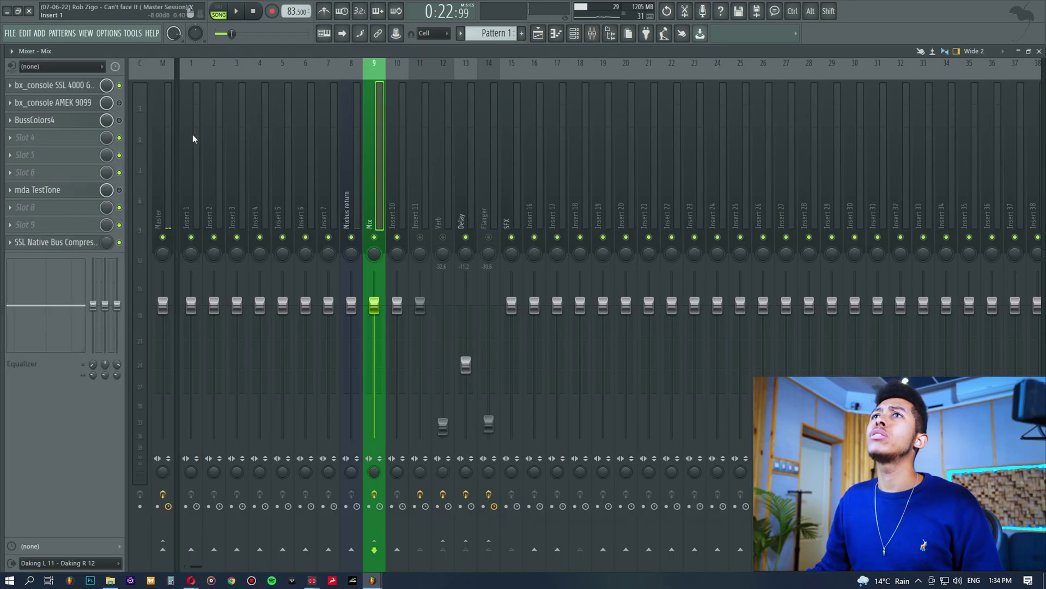
- Select the Master track and inspect its Ozone 9 Equalizer and FabFilter Pro-Q 3_3 curves, leaving only the Ozone window open
{"action": "left_click", "coordinate": [166, 148]}
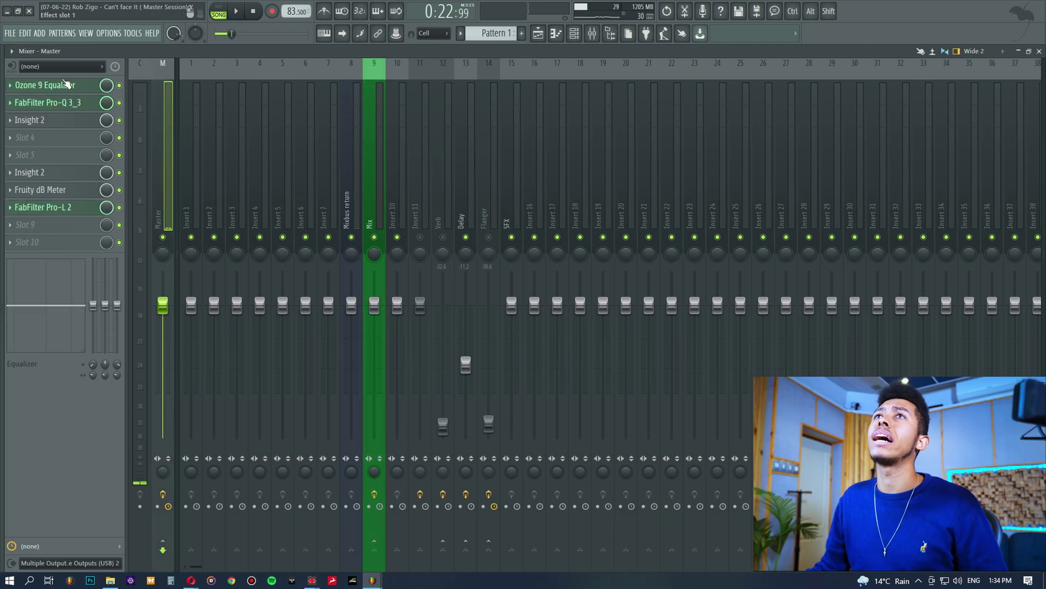
{"action": "left_click", "coordinate": [67, 84]}
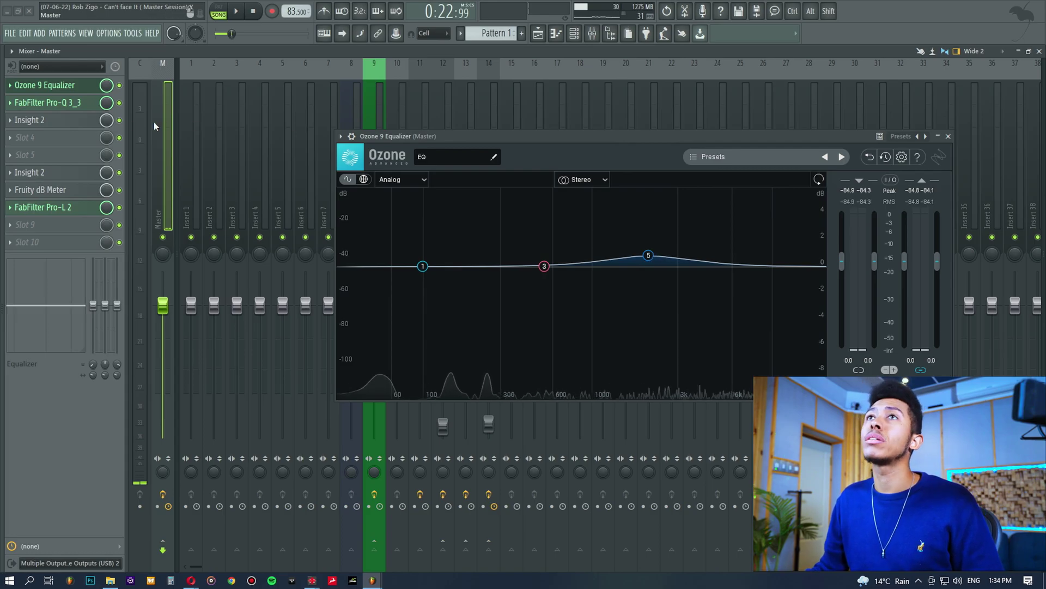
{"action": "left_click", "coordinate": [48, 103]}
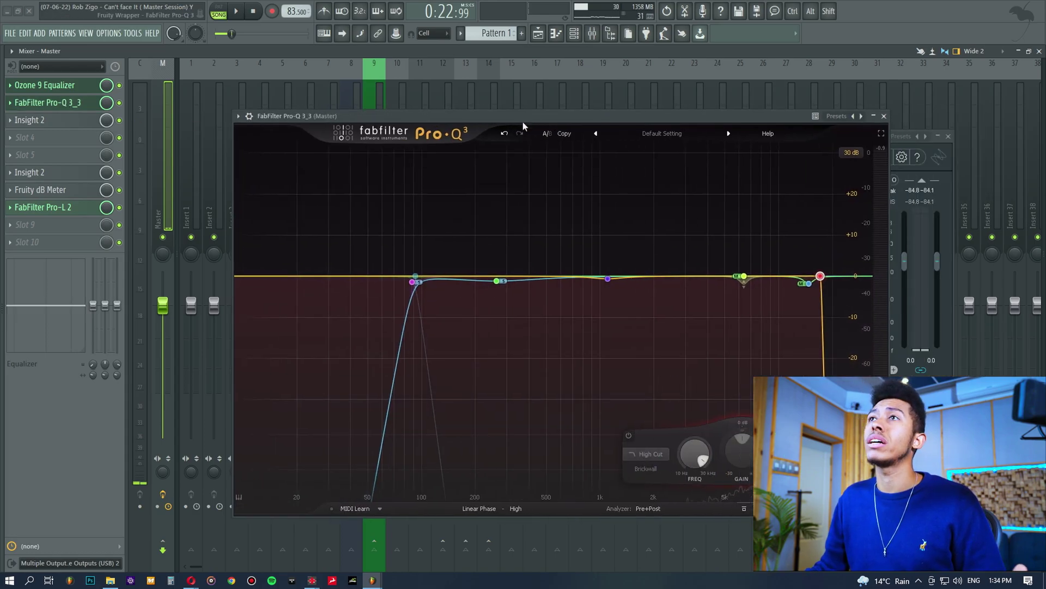
{"action": "mouse_move", "coordinate": [499, 289]}
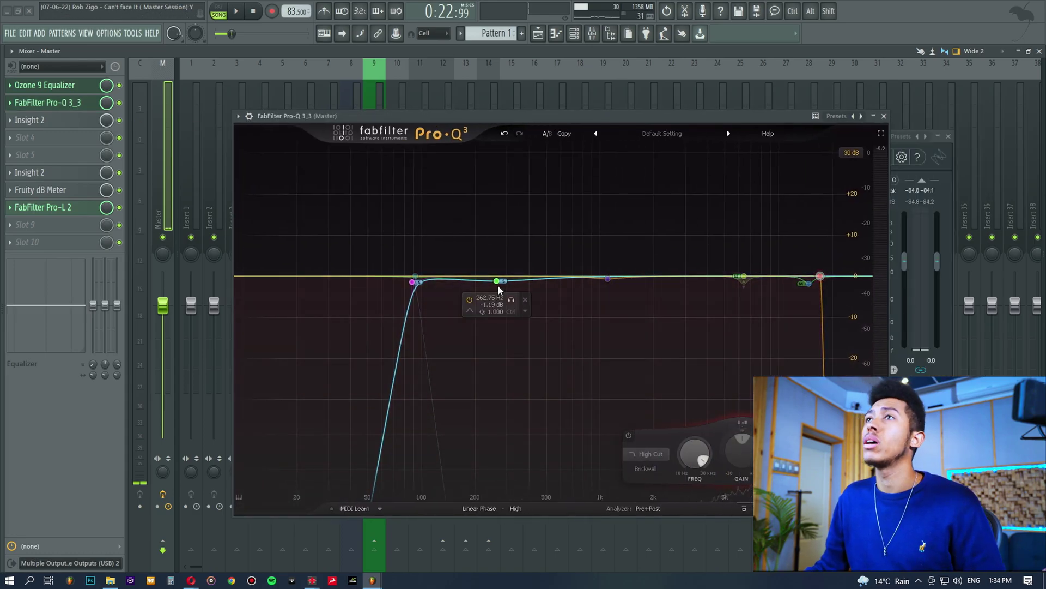
{"action": "left_click", "coordinate": [884, 116]}
{"action": "left_click_drag", "start_coordinate": [807, 129], "coordinate": [786, 102]}
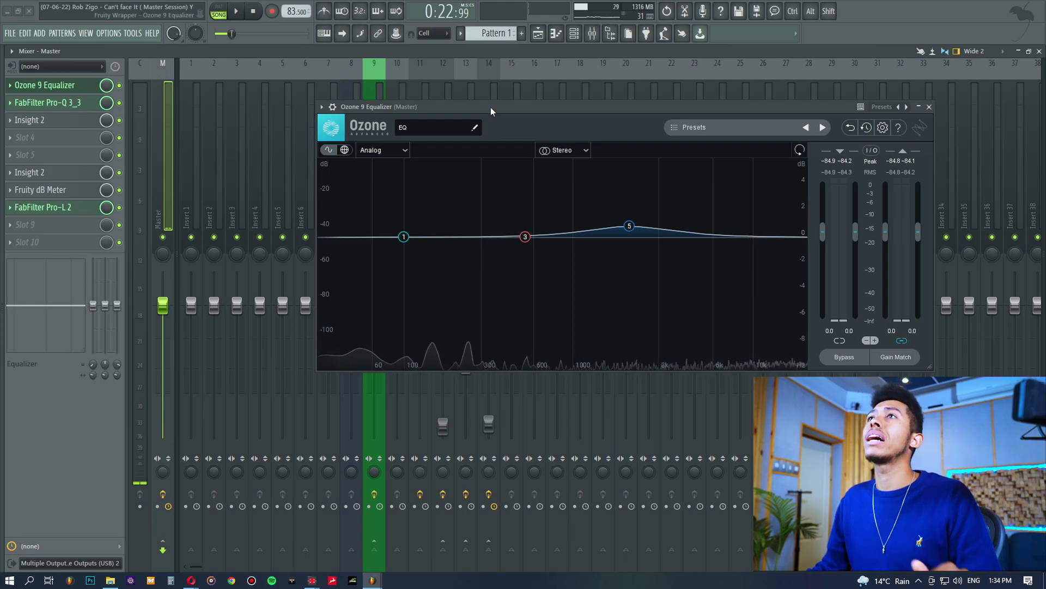
{"action": "left_click_drag", "start_coordinate": [488, 110], "coordinate": [491, 121]}
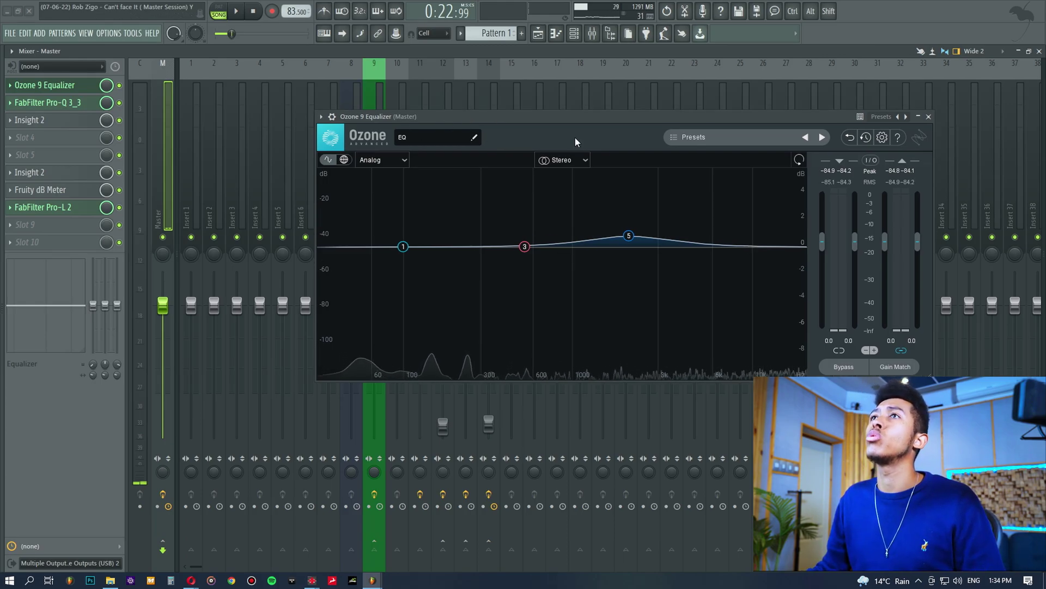
- Check Ozone 9 Equalizer's Analog mode selector and look at FabFilter Pro-Q 3_3 again for comparison, returning to the Ozone window
{"action": "left_click", "coordinate": [389, 161]}
{"action": "left_click", "coordinate": [389, 161]}
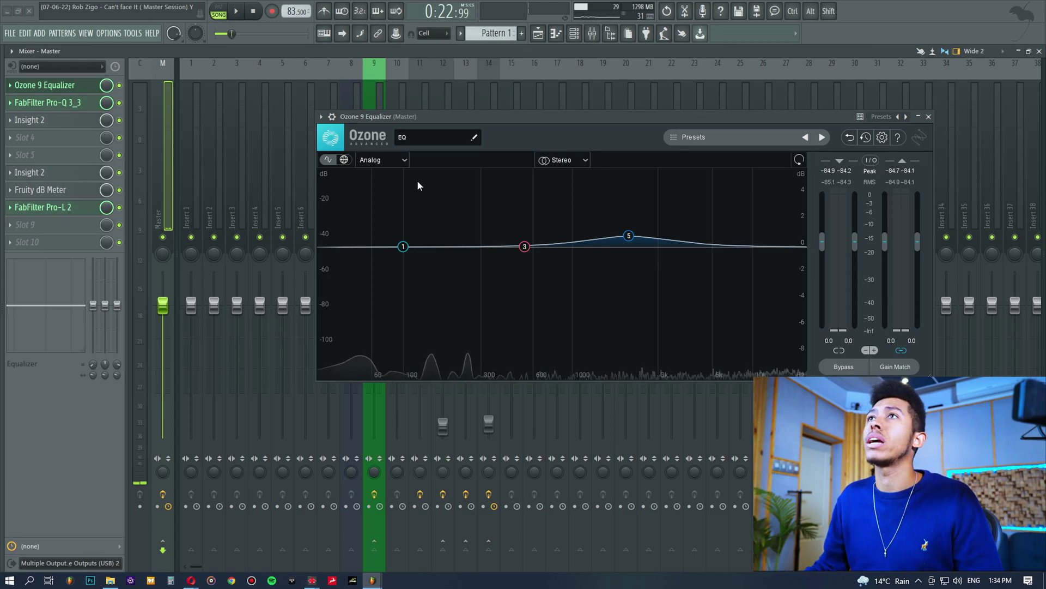
{"action": "left_click", "coordinate": [50, 103]}
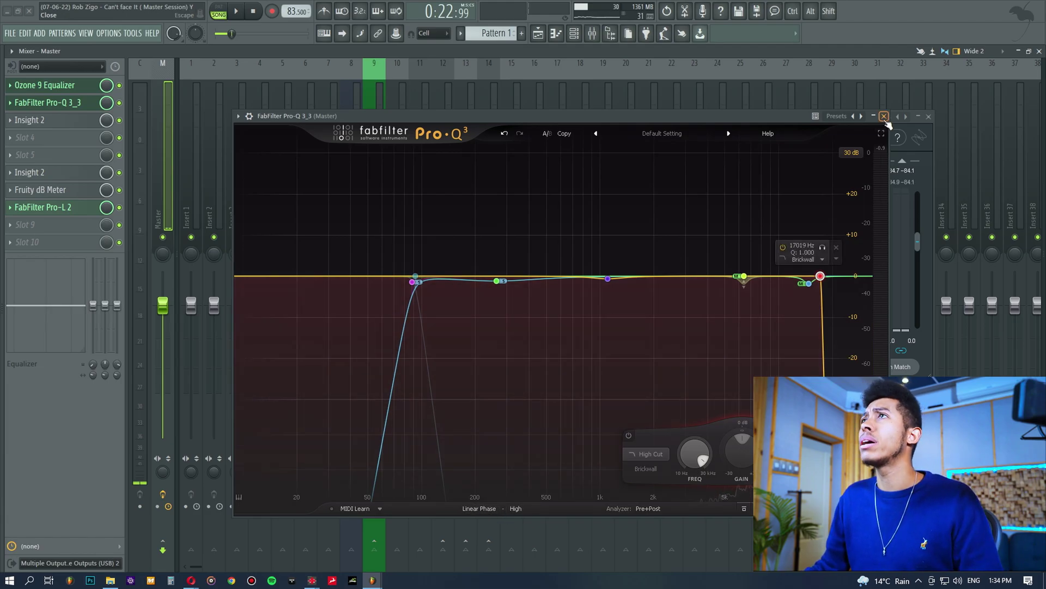
{"action": "left_click", "coordinate": [884, 116]}
{"action": "left_click_drag", "start_coordinate": [767, 113], "coordinate": [750, 107]}
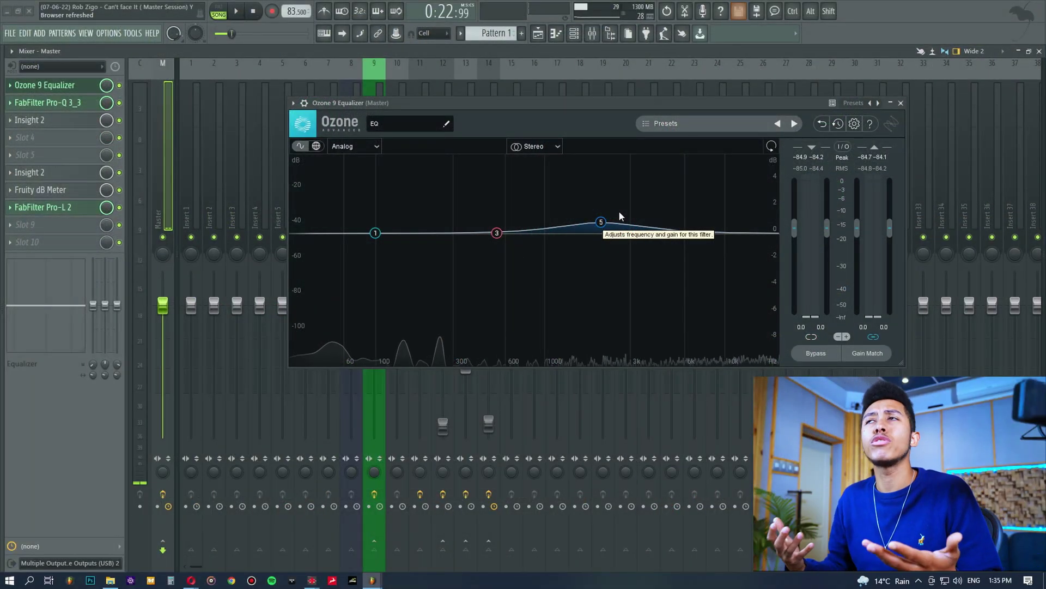
{"action": "left_click_drag", "start_coordinate": [593, 104], "coordinate": [584, 107]}
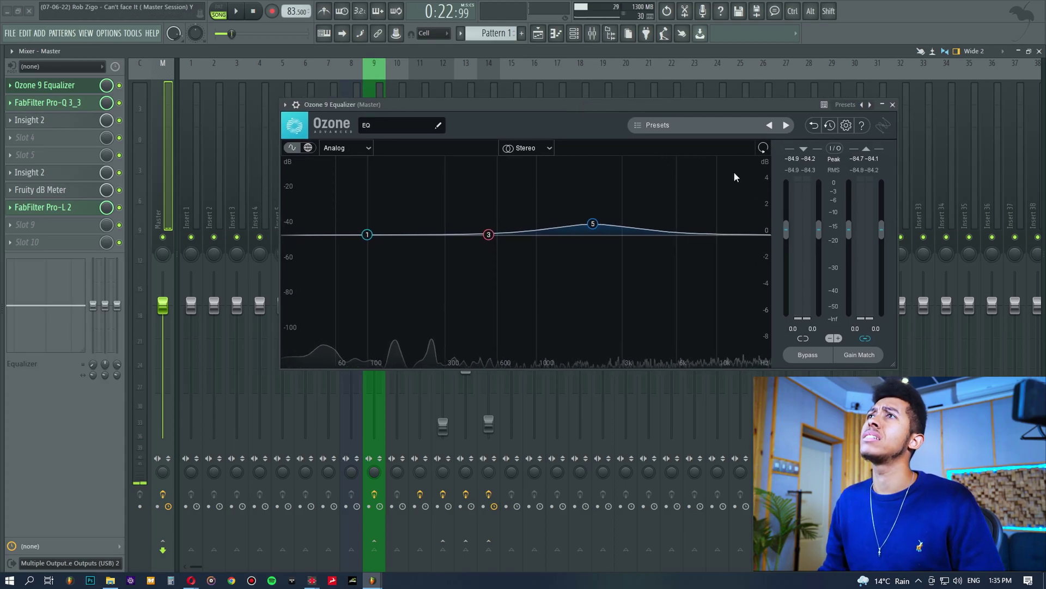
- Play the song and compare the master with Ozone's band 5 bell at 2072 Hz bypassed and enabled
{"action": "left_click", "coordinate": [592, 224]}
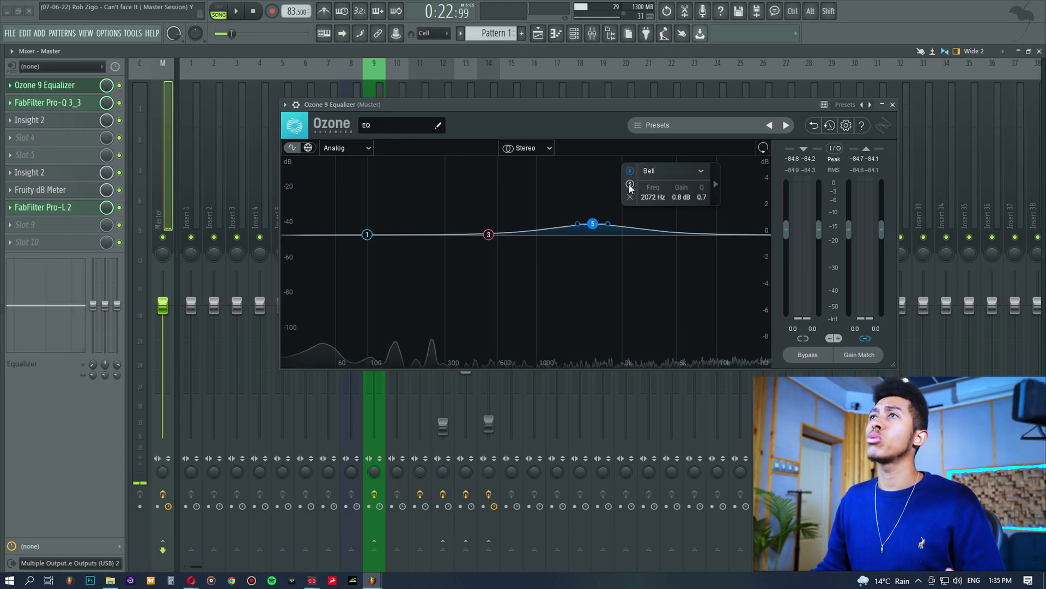
{"action": "key", "text": "space"}
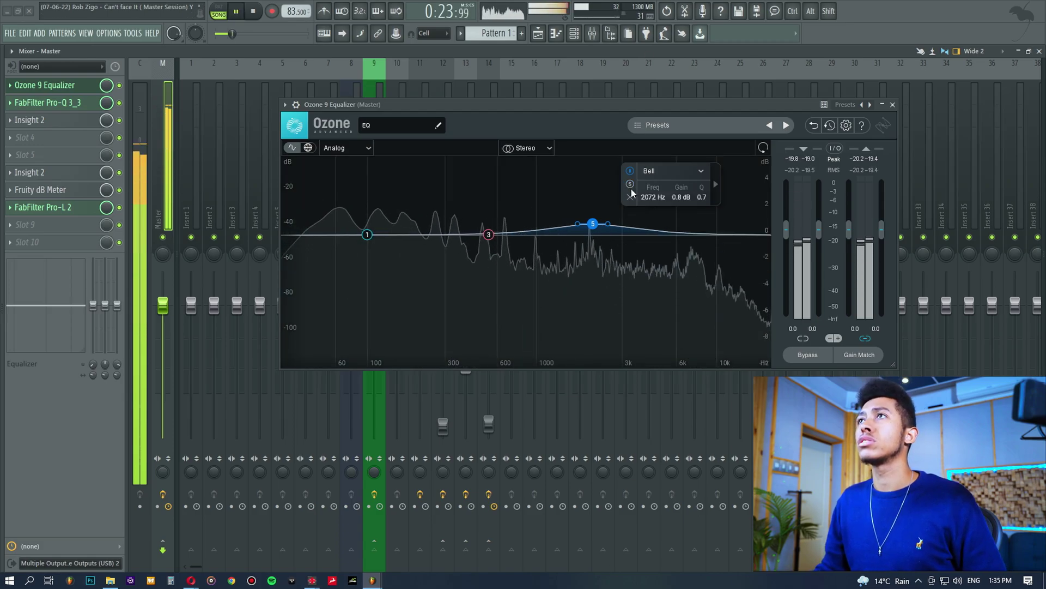
{"action": "left_click", "coordinate": [631, 172]}
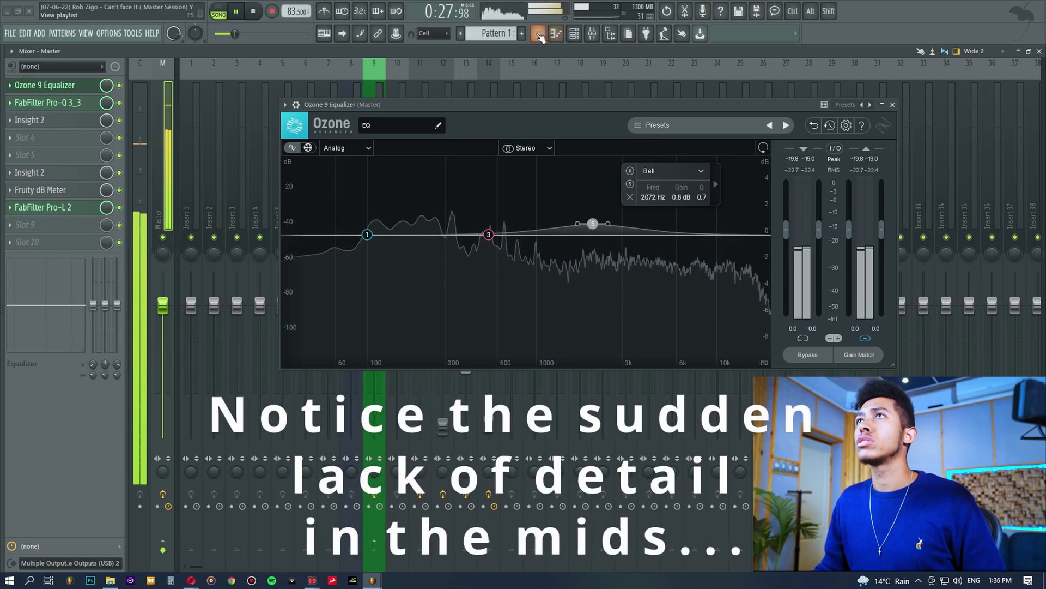
{"action": "left_click", "coordinate": [631, 172]}
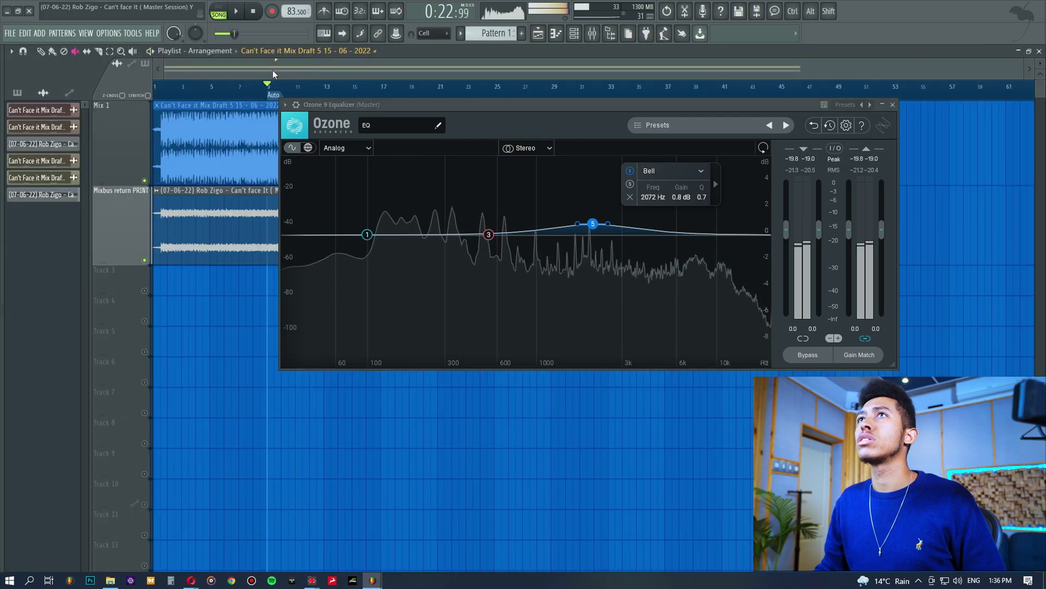
{"action": "key", "text": "space"}
- Play an earlier section of the song and compare Ozone's band 5 off and on again, leaving it enabled
{"action": "key", "text": "space"}
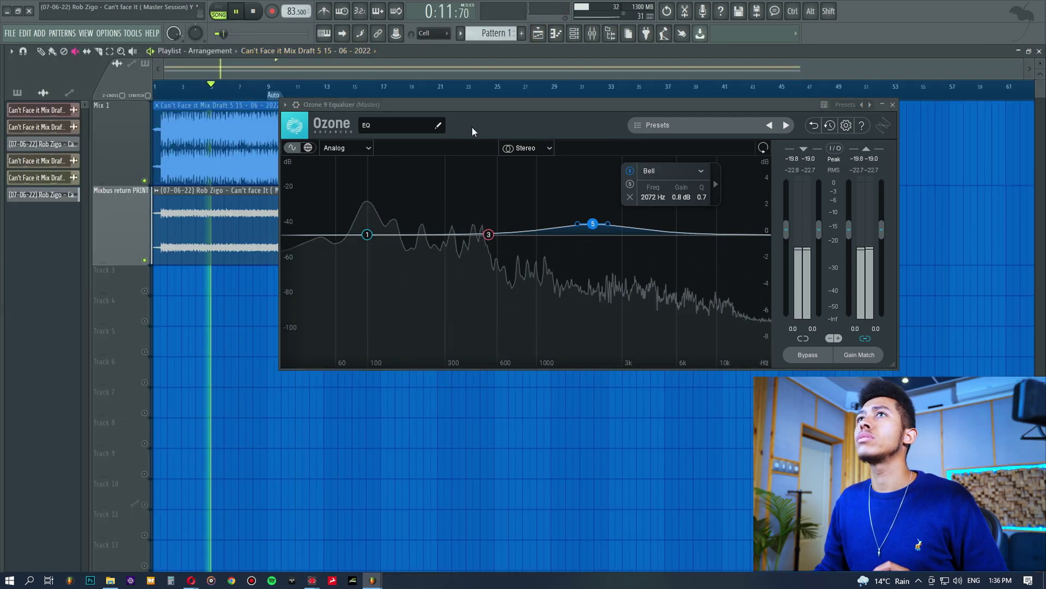
{"action": "left_click", "coordinate": [630, 171]}
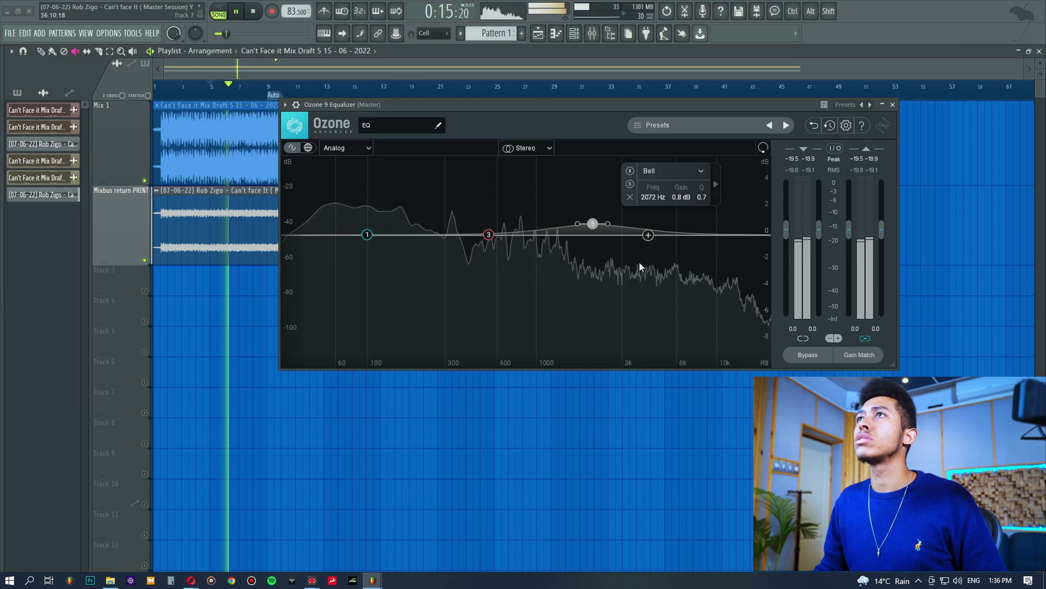
{"action": "left_click", "coordinate": [630, 170]}
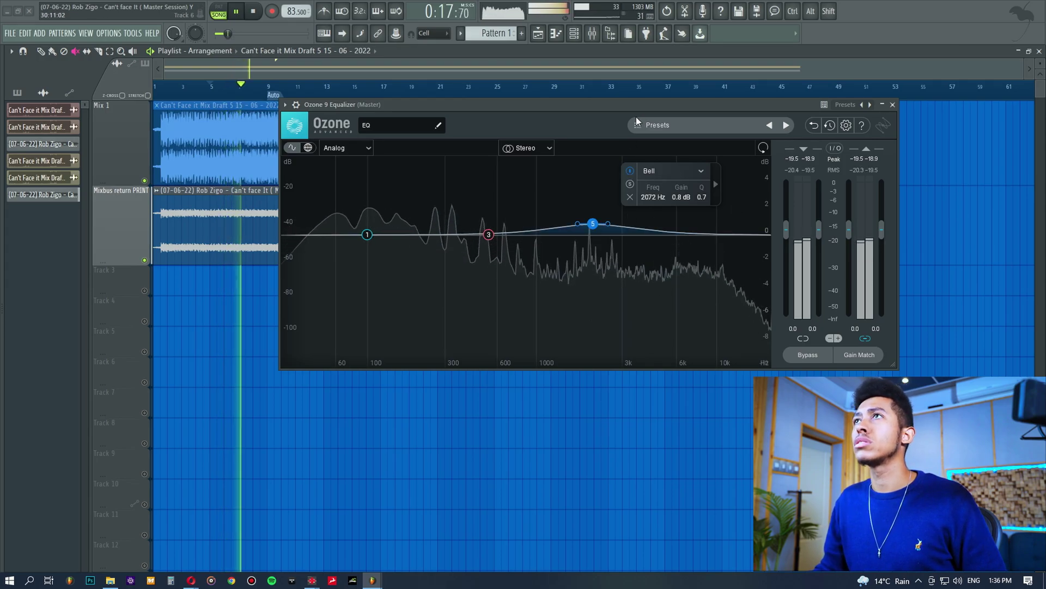
{"action": "key", "text": "space"}
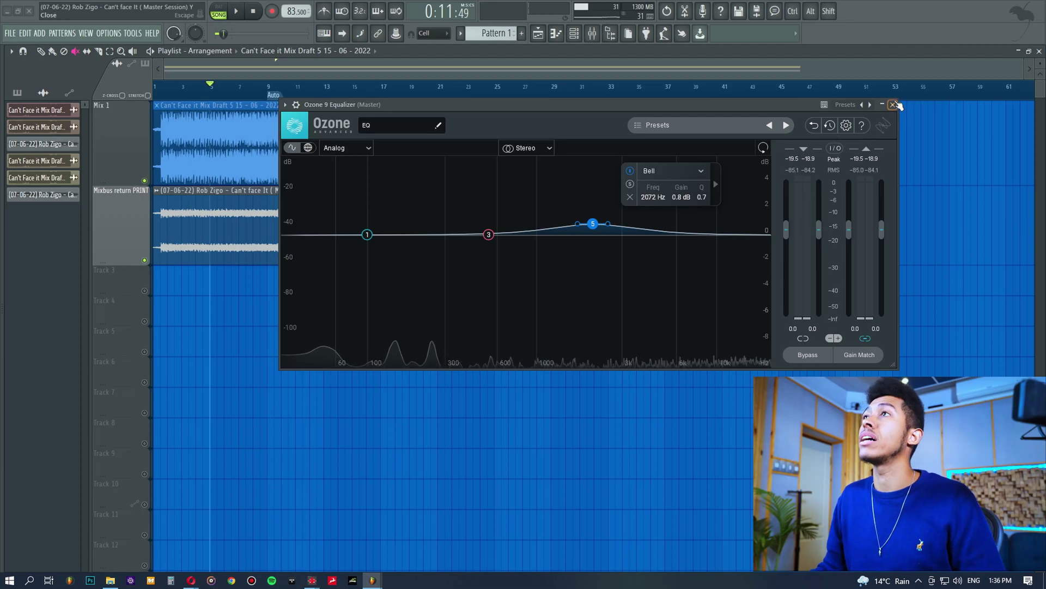
- Close the Ozone equalizer, open FabFilter Pro-Q 3_3 on the Master track and view its processing modes, keeping Linear Phase
{"action": "key", "text": "F9"}
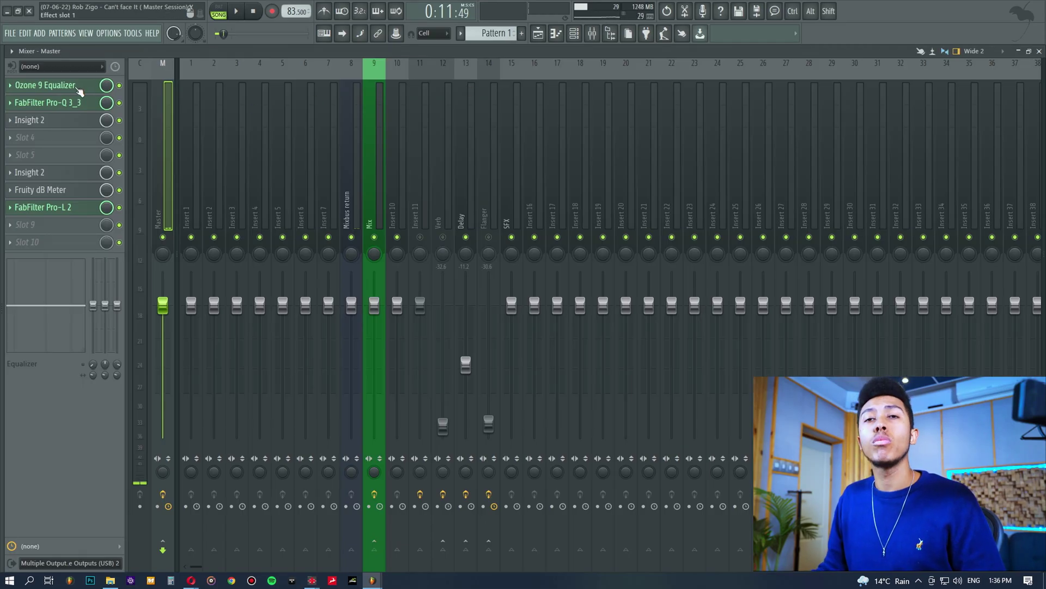
{"action": "left_click", "coordinate": [78, 89]}
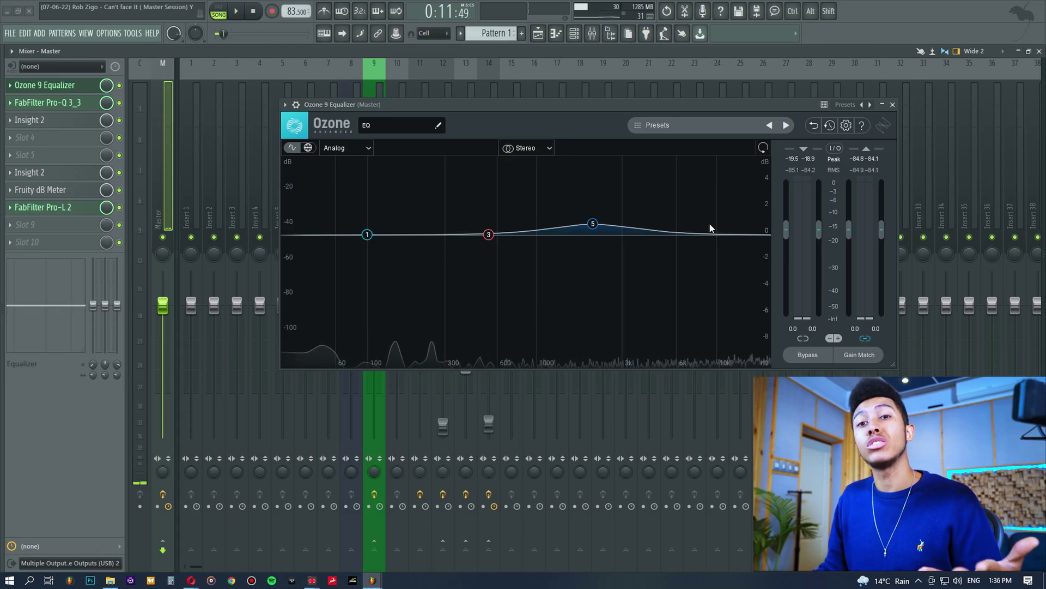
{"action": "left_click", "coordinate": [85, 89]}
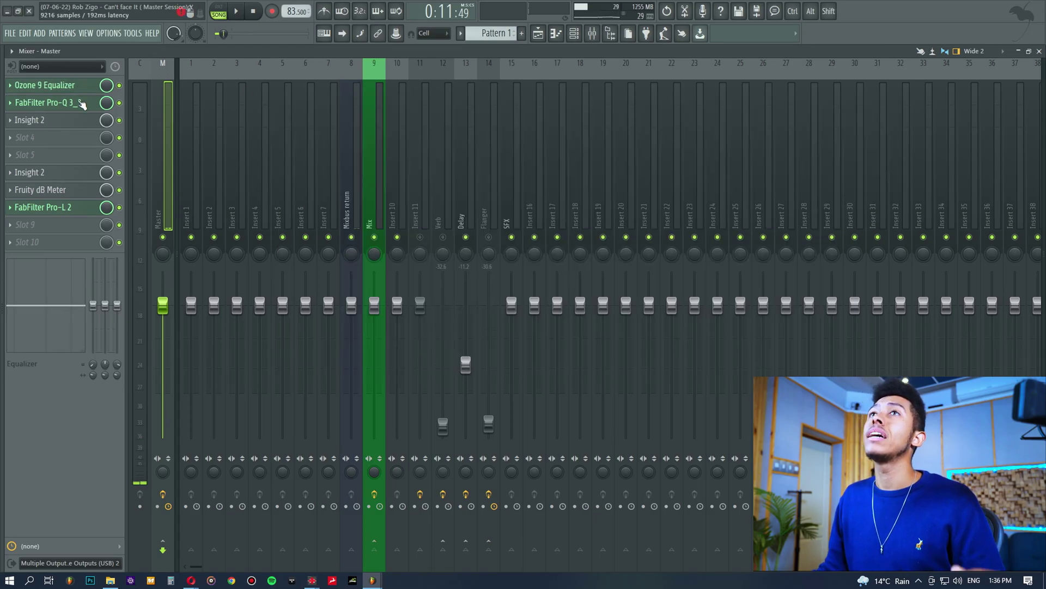
{"action": "left_click", "coordinate": [82, 104]}
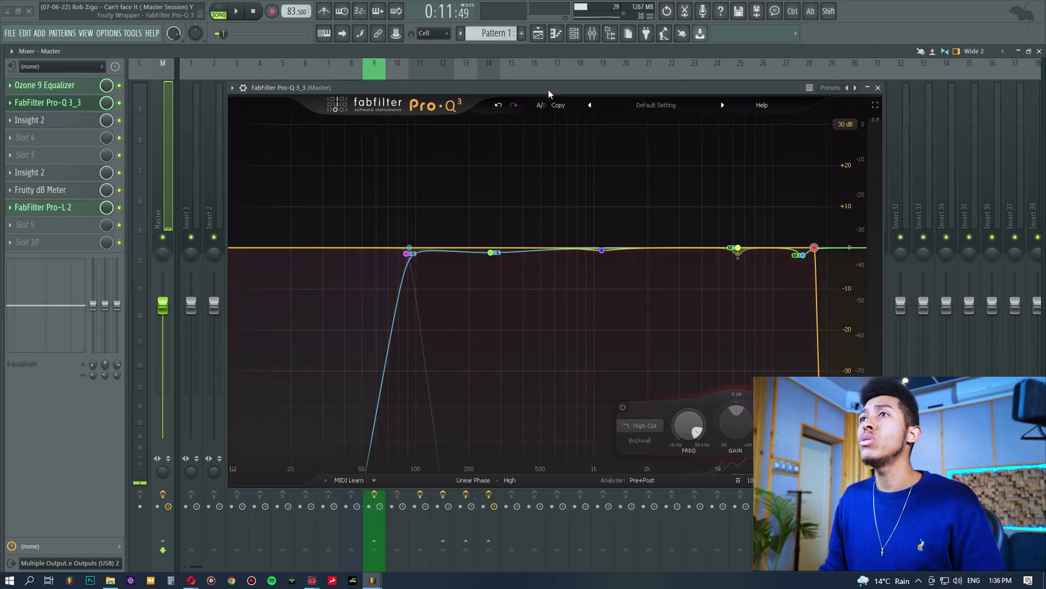
{"action": "left_click", "coordinate": [472, 481]}
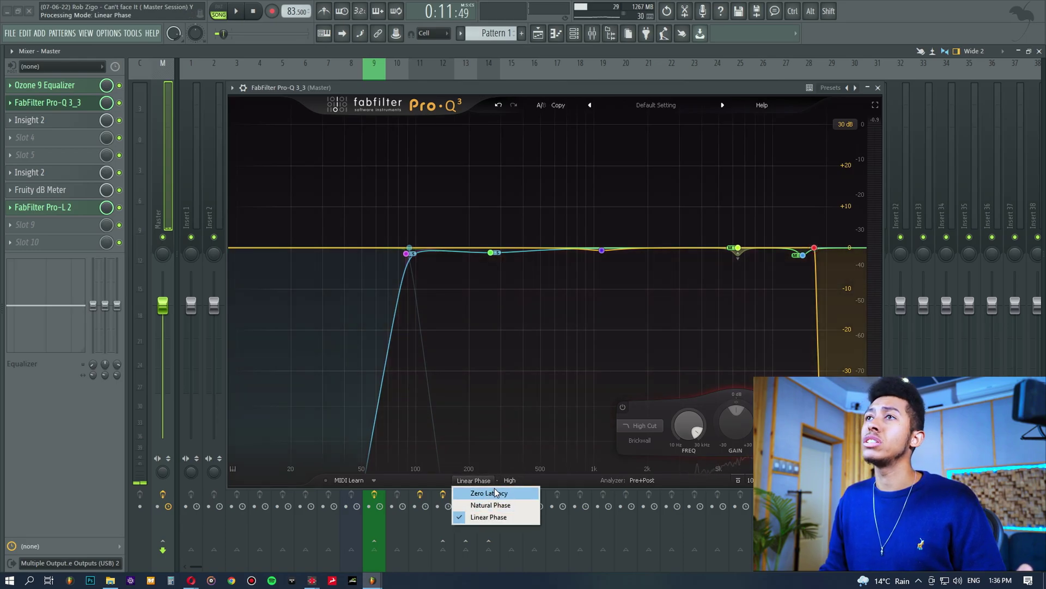
{"action": "left_click", "coordinate": [589, 477]}
- Inspect the 262.75 Hz bell band in Pro-Q 3 and view its stereo placement options, keeping Side
{"action": "left_click_drag", "start_coordinate": [439, 252], "coordinate": [406, 250]}
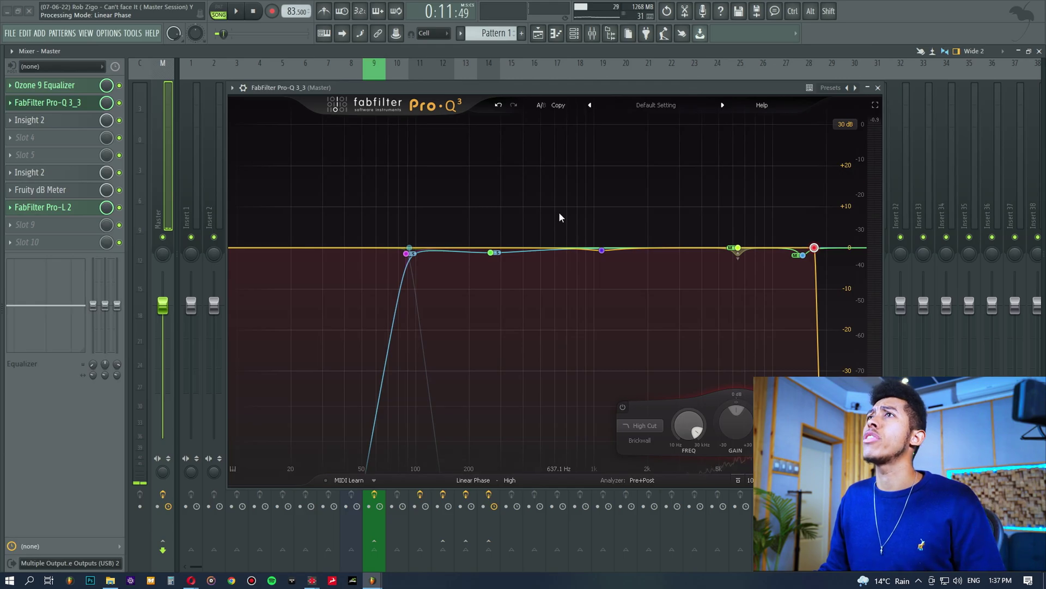
{"action": "mouse_move", "coordinate": [488, 258]}
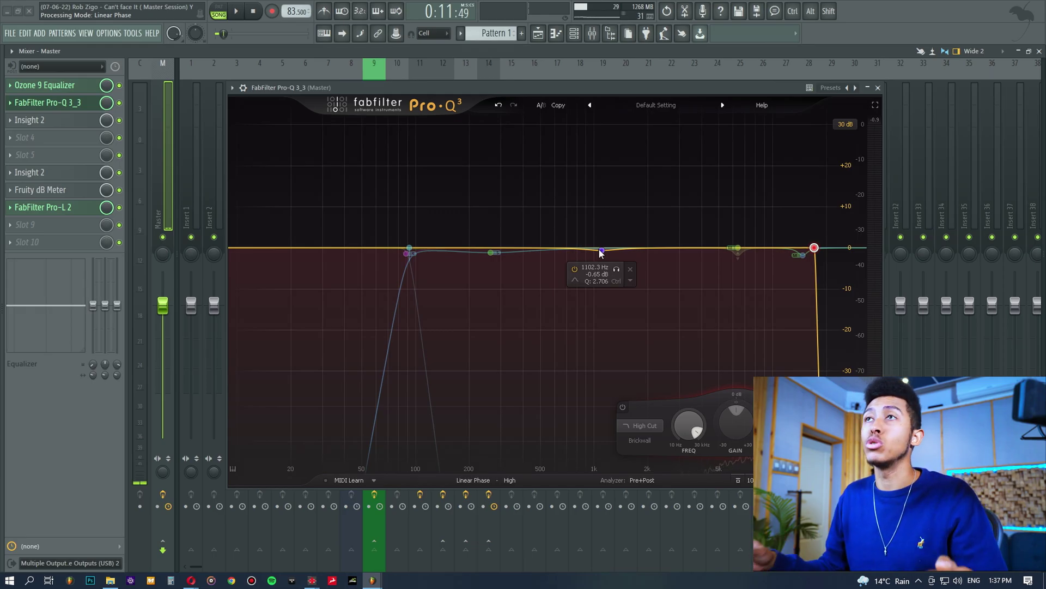
{"action": "left_click", "coordinate": [492, 254]}
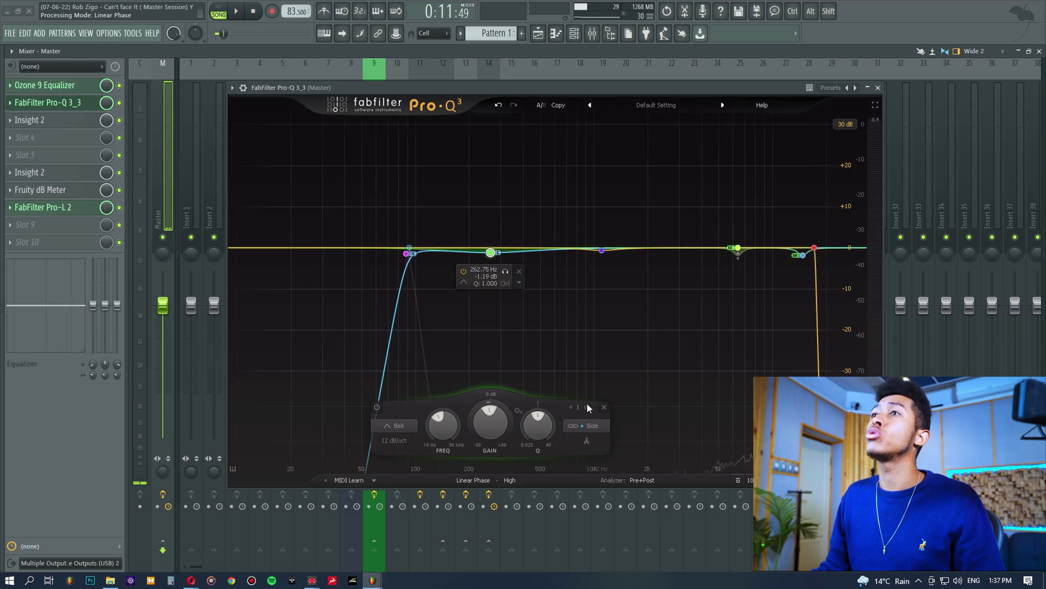
{"action": "left_click", "coordinate": [584, 429]}
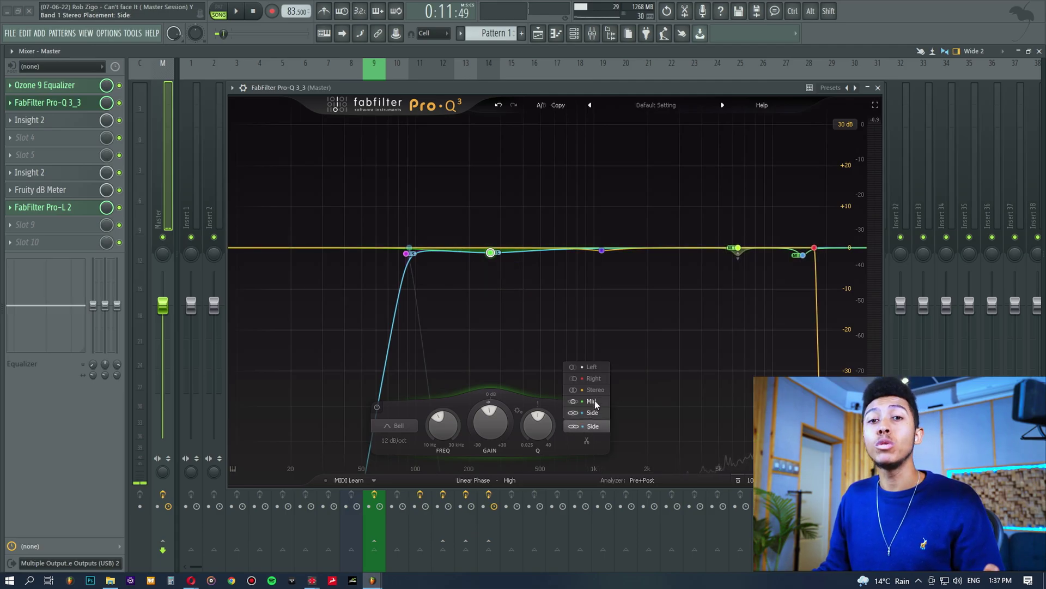
{"action": "left_click", "coordinate": [525, 315]}
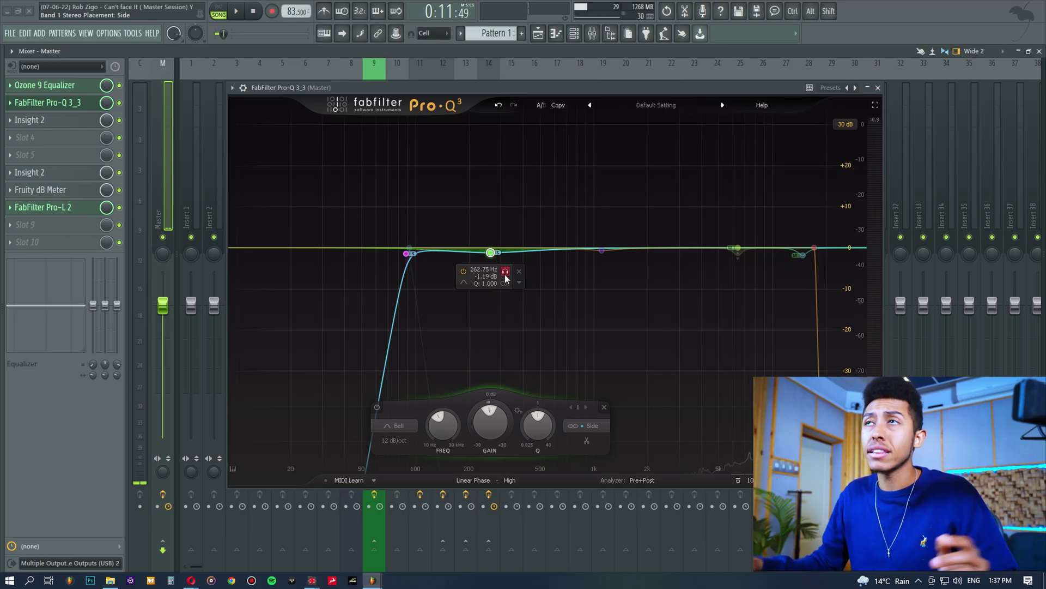
- Audition the 262.75 Hz Side band soloed with its gain raised to +28.92 dB, stop playback and undo the boost
{"action": "key", "text": "space"}
{"action": "left_click", "coordinate": [505, 272]}
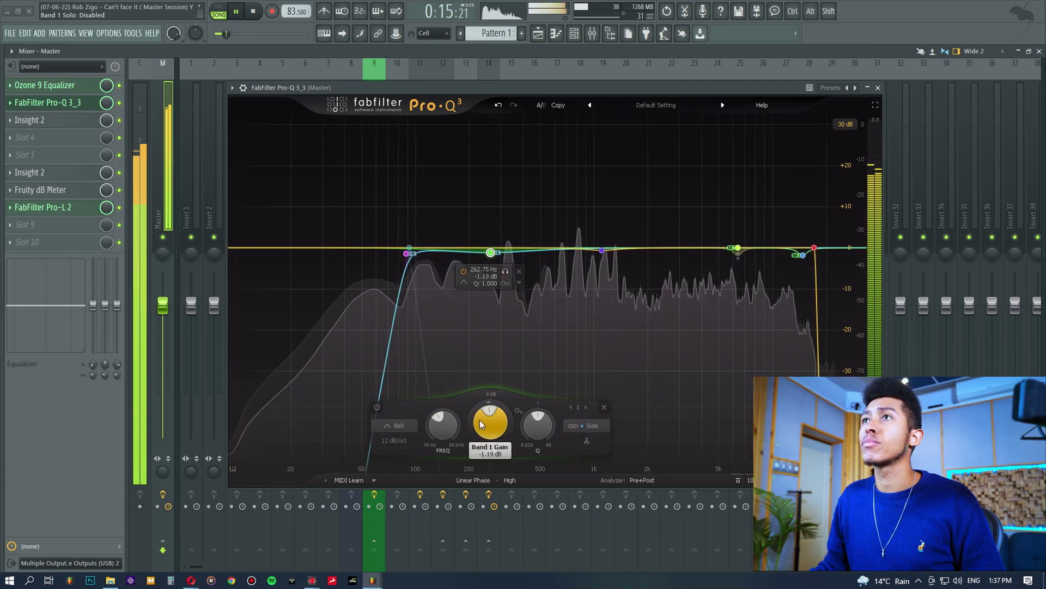
{"action": "left_click_drag", "start_coordinate": [489, 421], "coordinate": [486, 361]}
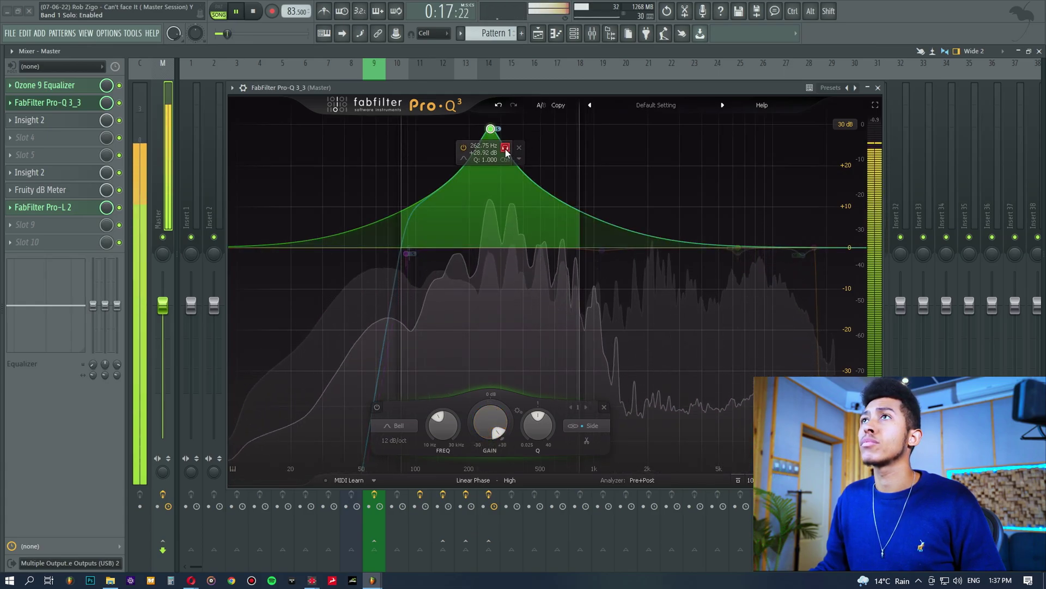
{"action": "key", "text": "space"}
{"action": "left_click", "coordinate": [498, 105]}
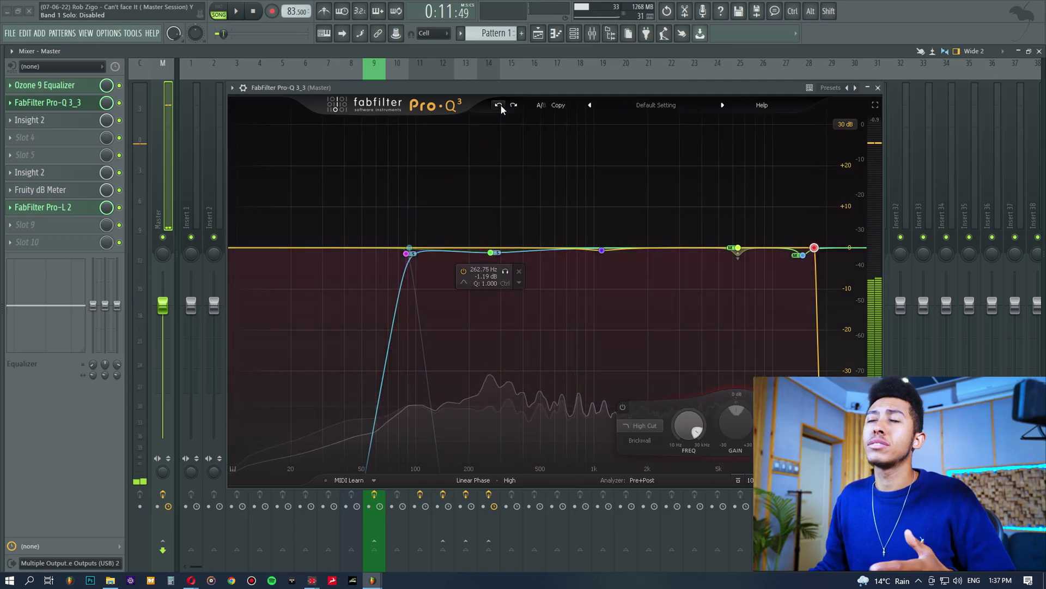
- Audition the 262.75 Hz Side band soloed at its original gain, turn the solo off and stop playback
{"action": "left_click", "coordinate": [504, 272]}
{"action": "key", "text": "space"}
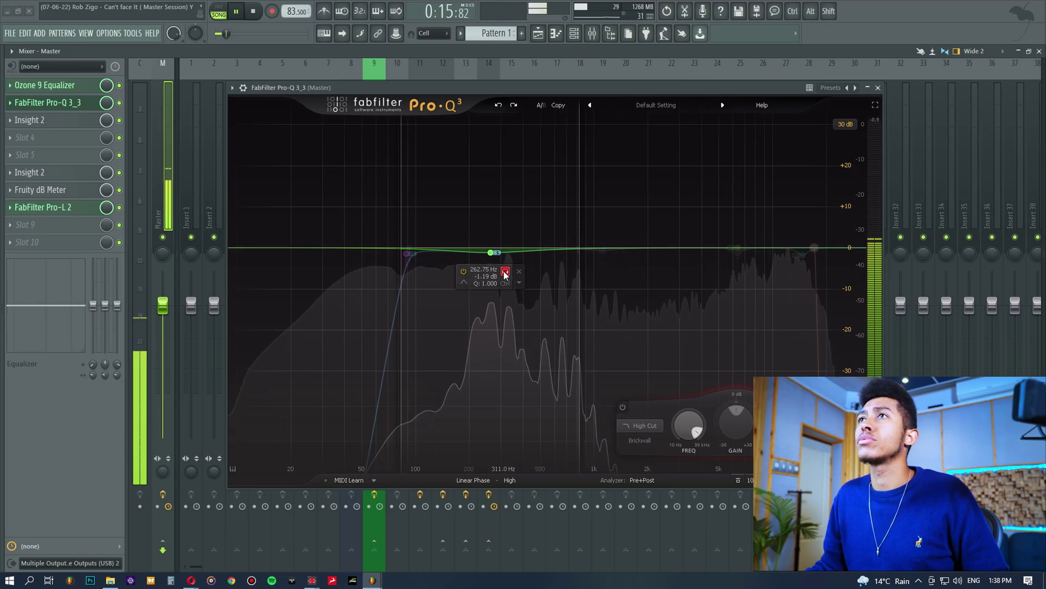
{"action": "left_click", "coordinate": [505, 272]}
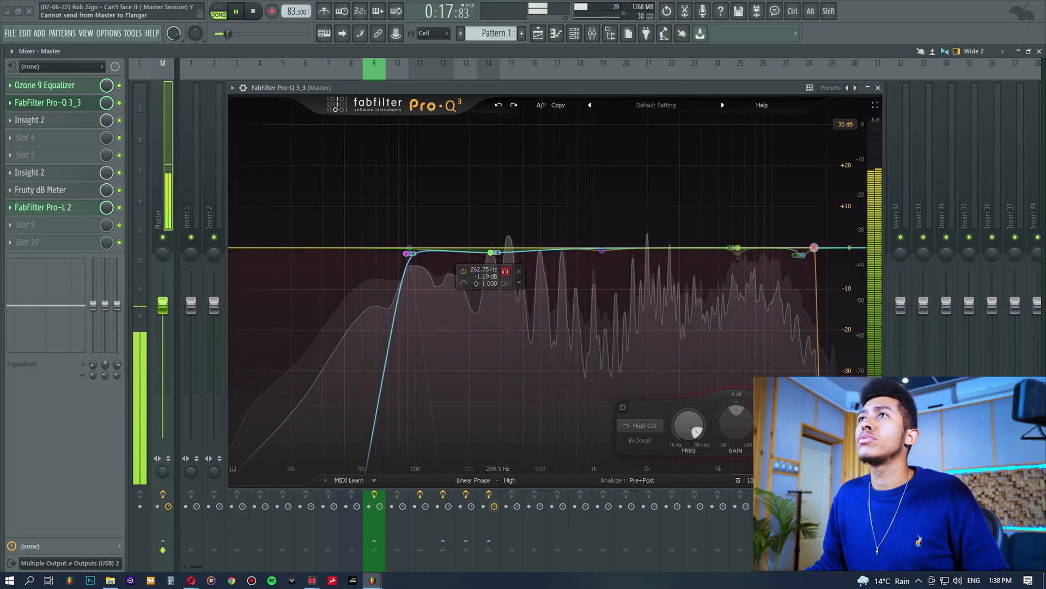
{"action": "key", "text": "space"}
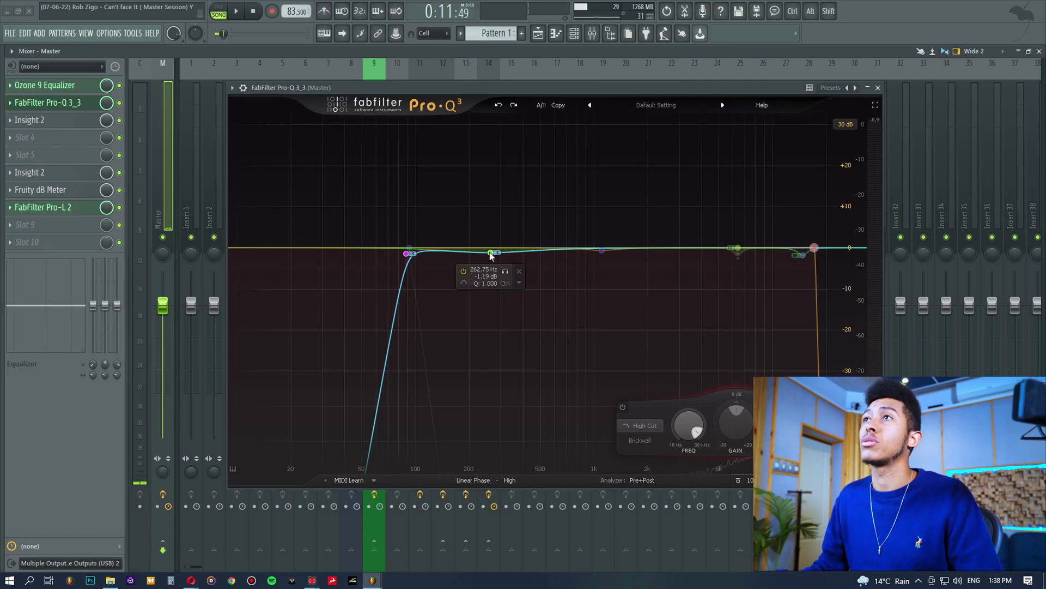
- Select the 1102.3 Hz stereo bell band, audition it soloed, turn the solo off and stop playback
{"action": "left_click", "coordinate": [602, 249]}
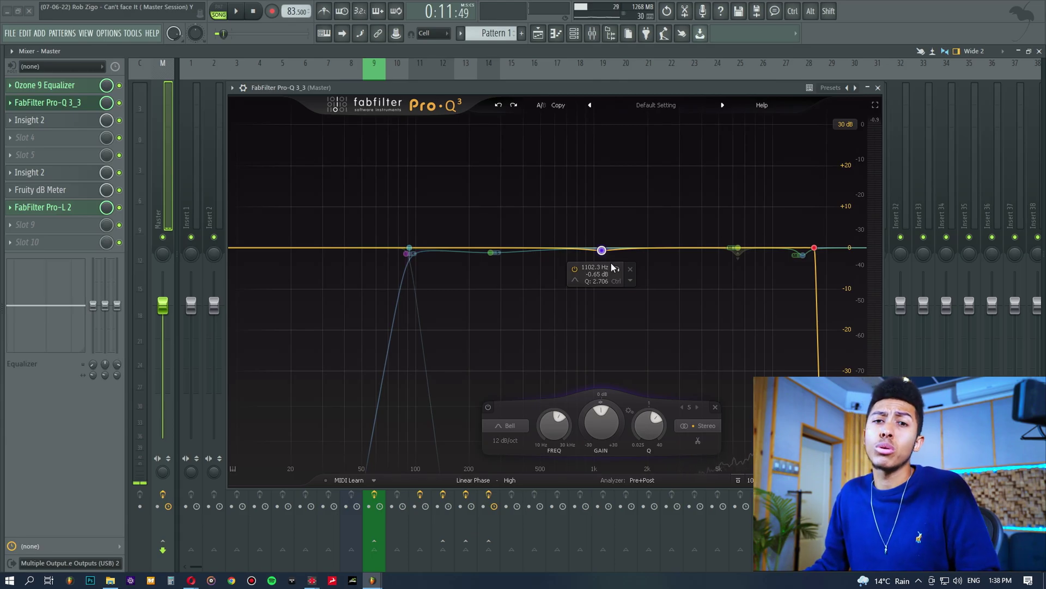
{"action": "left_click", "coordinate": [615, 268]}
{"action": "key", "text": "space"}
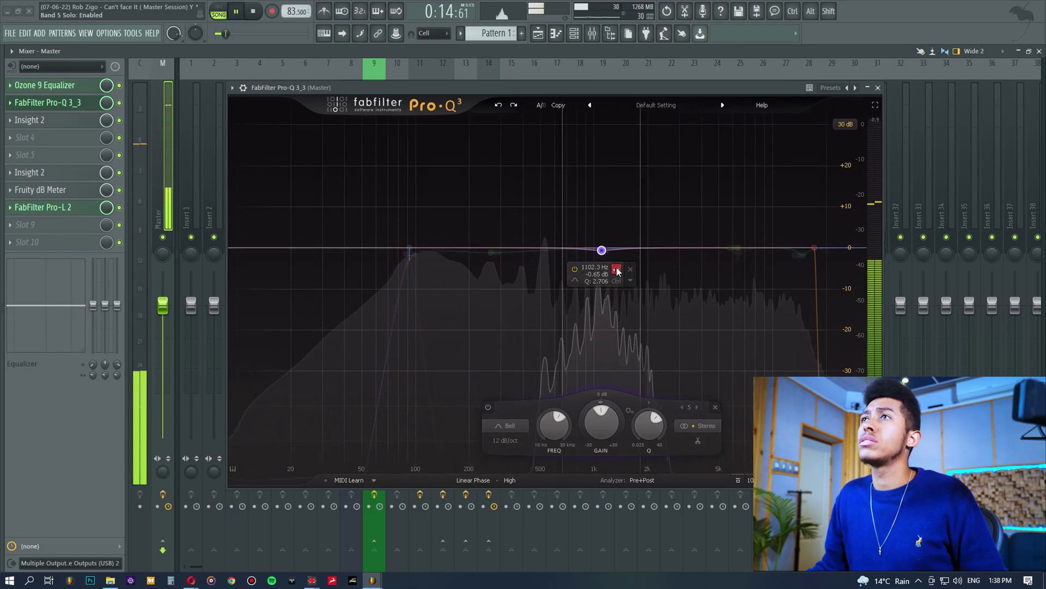
{"action": "left_click", "coordinate": [617, 269]}
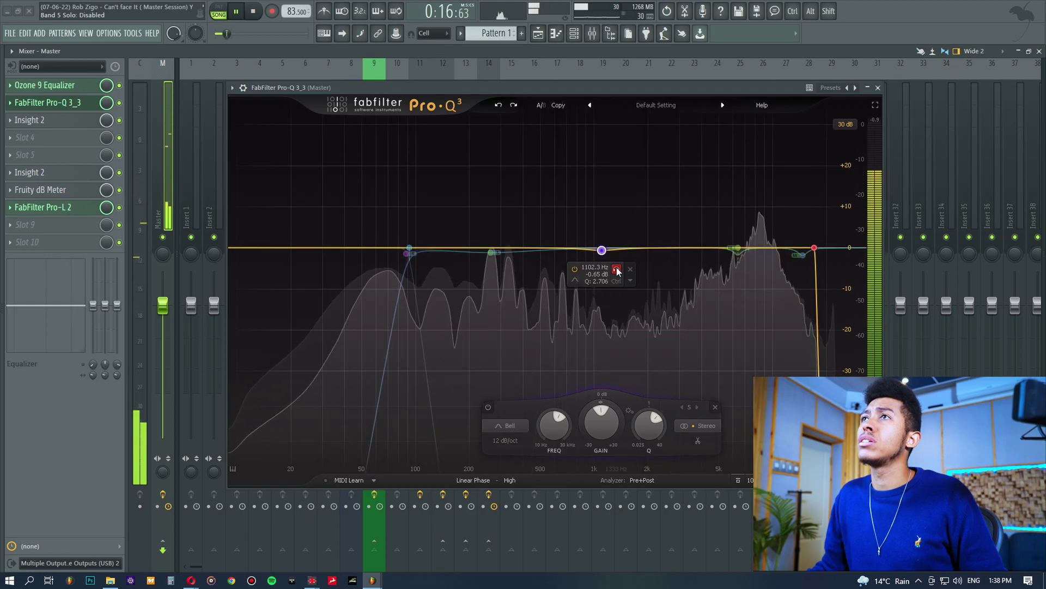
{"action": "key", "text": "space"}
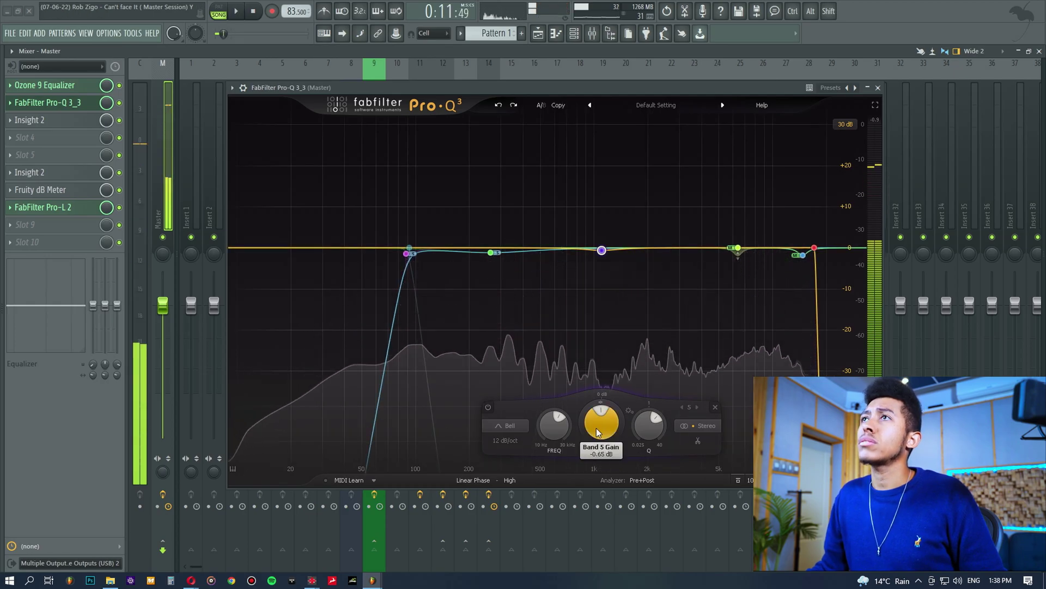
- Audition the 1102.3 Hz band with its gain raised to about +7 dB, stop playback and undo the boost
{"action": "mouse_move", "coordinate": [598, 432]}
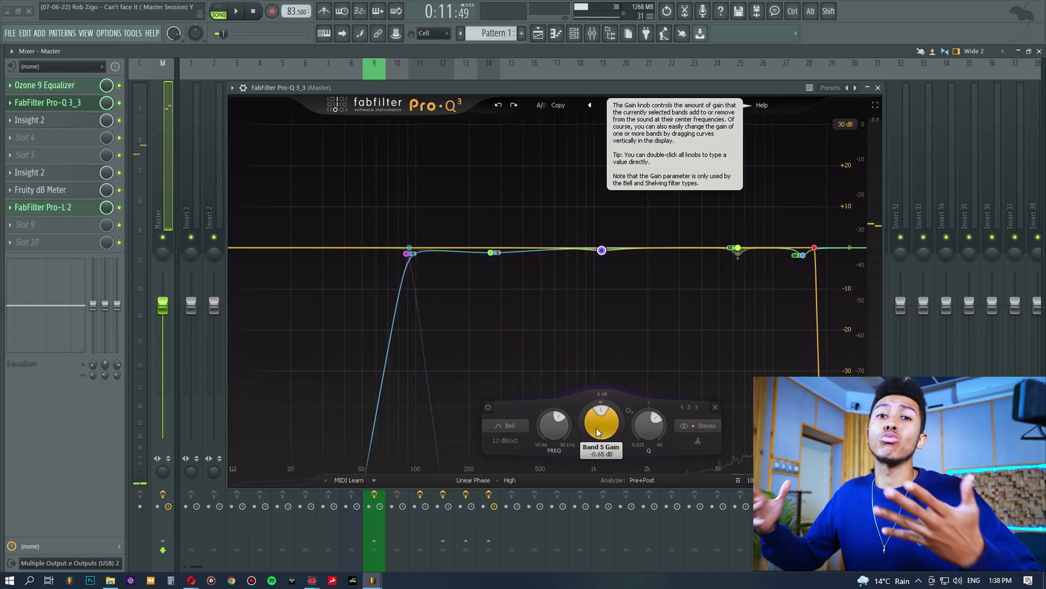
{"action": "key", "text": "space"}
{"action": "left_click_drag", "start_coordinate": [600, 423], "coordinate": [597, 384]}
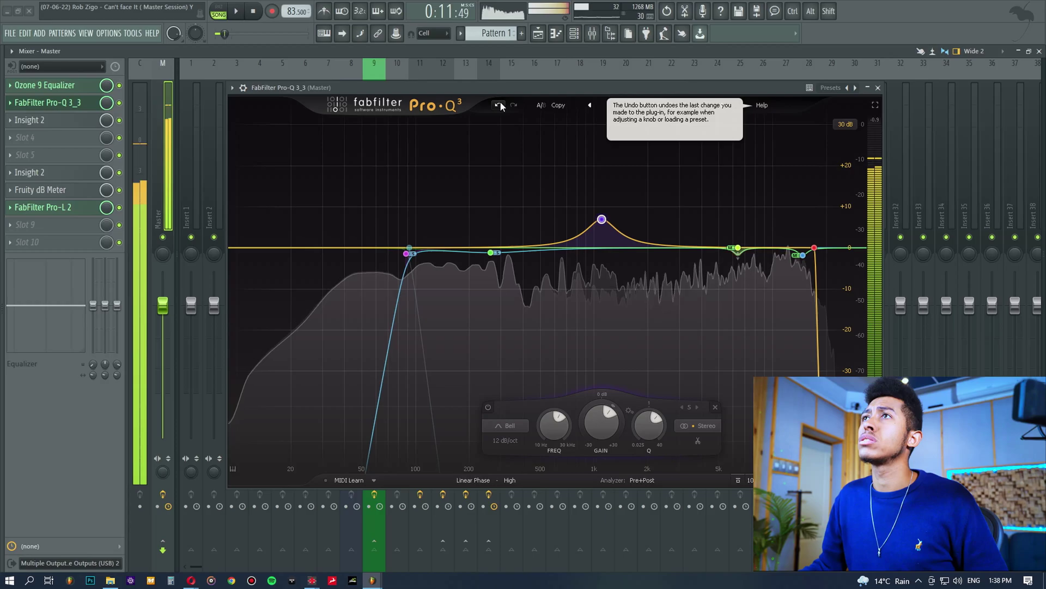
{"action": "key", "text": "space"}
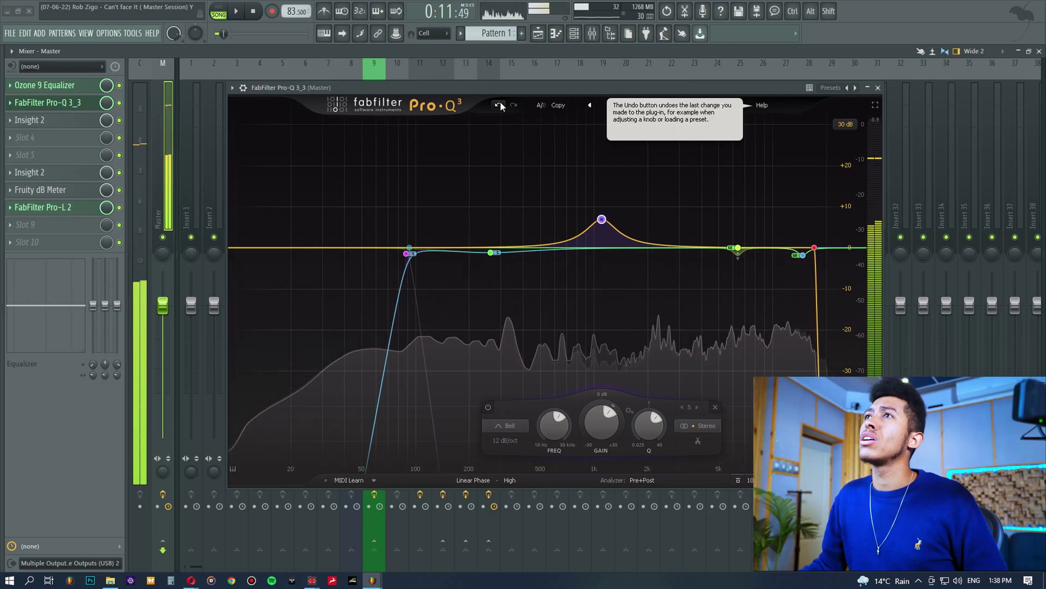
{"action": "left_click", "coordinate": [498, 105]}
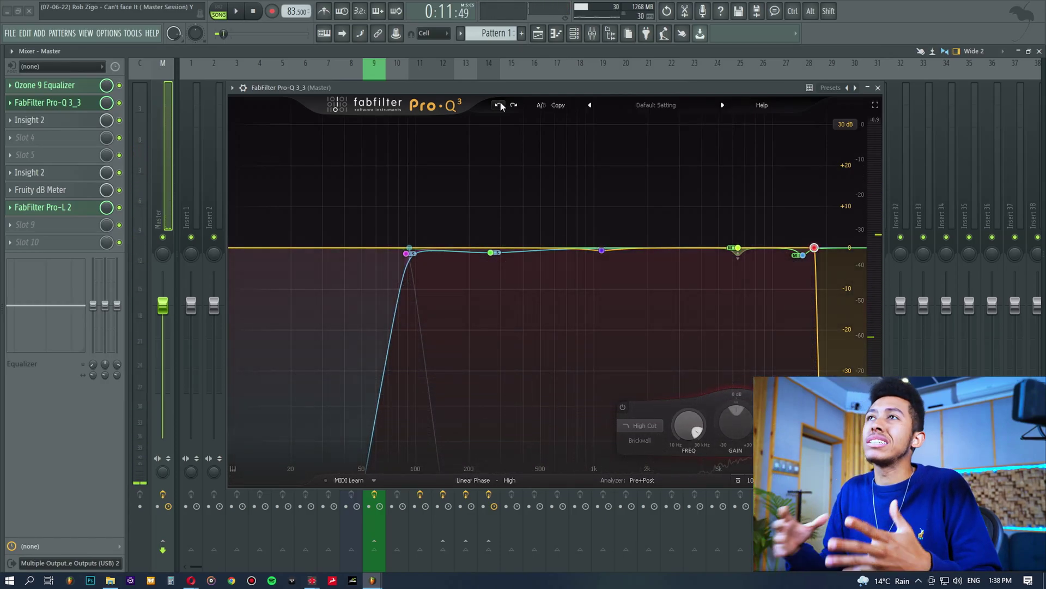
- Select the 6365.3 Hz band, audition it soloed during playback and turn the solo off
{"action": "mouse_move", "coordinate": [601, 253]}
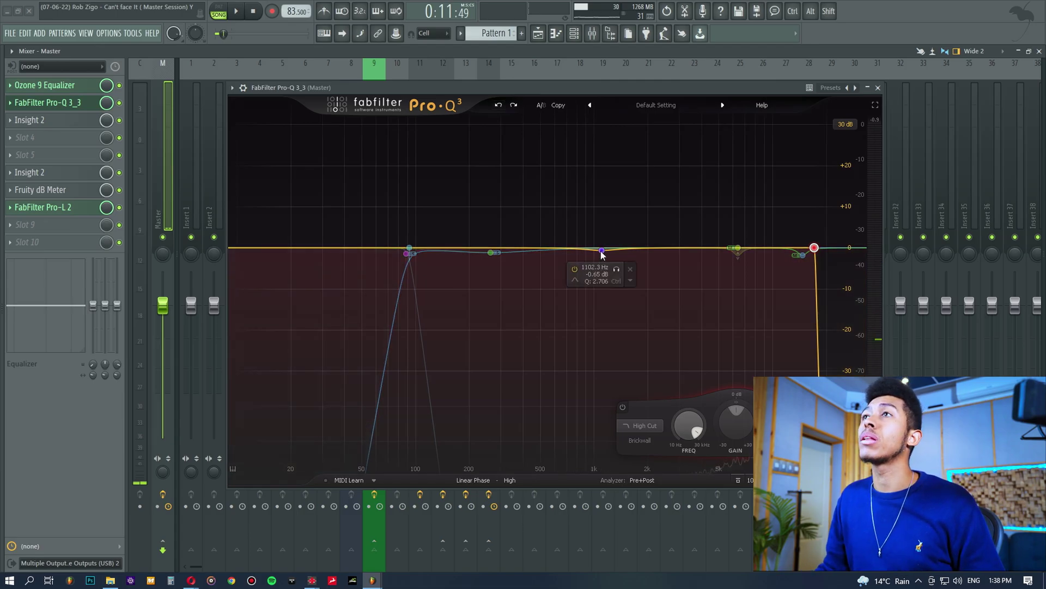
{"action": "mouse_move", "coordinate": [744, 257]}
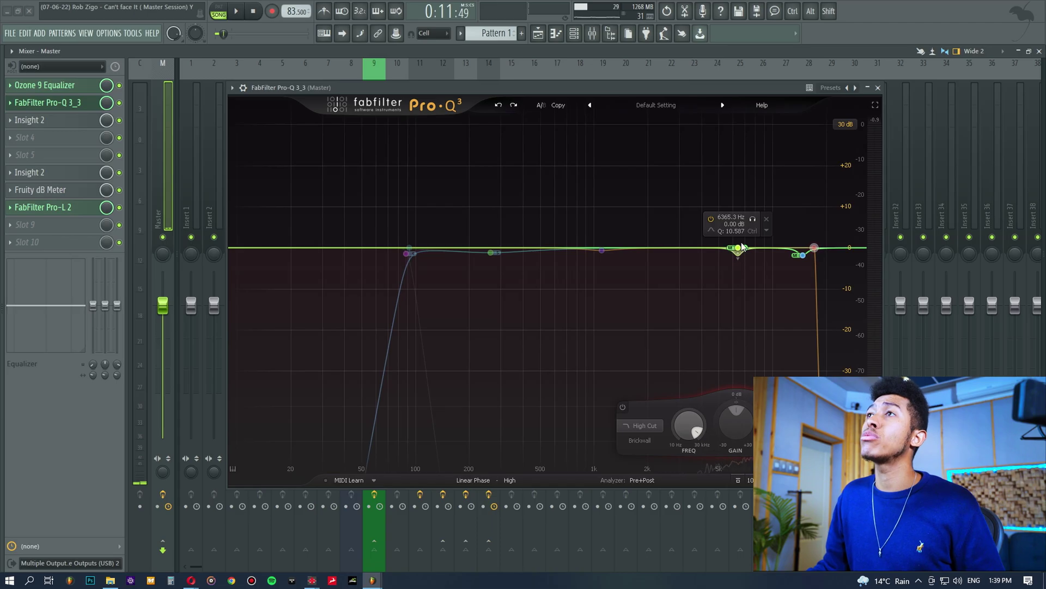
{"action": "left_click", "coordinate": [737, 249]}
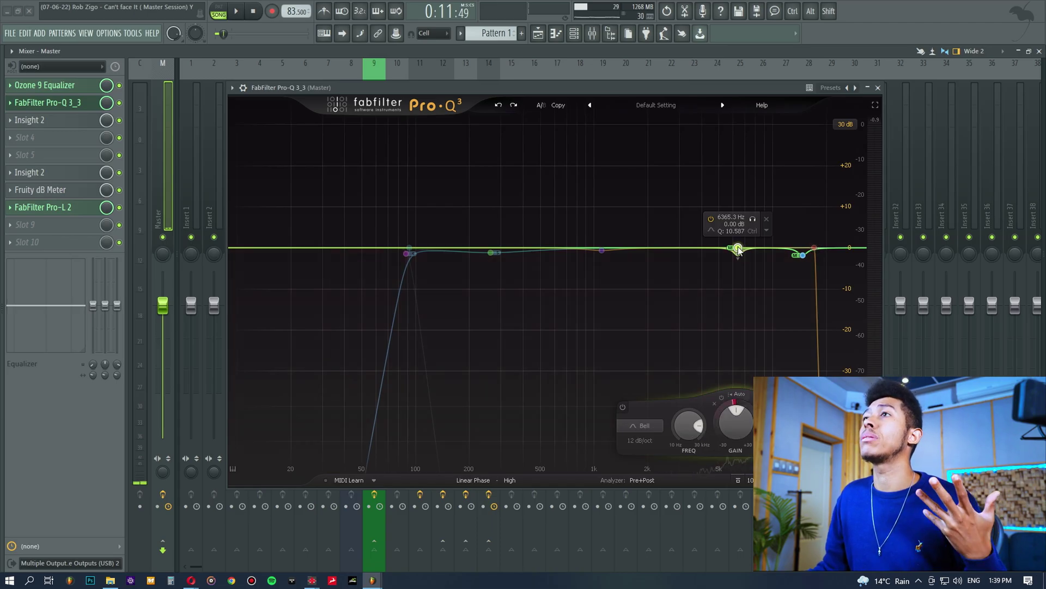
{"action": "left_click", "coordinate": [752, 219]}
{"action": "key", "text": "space"}
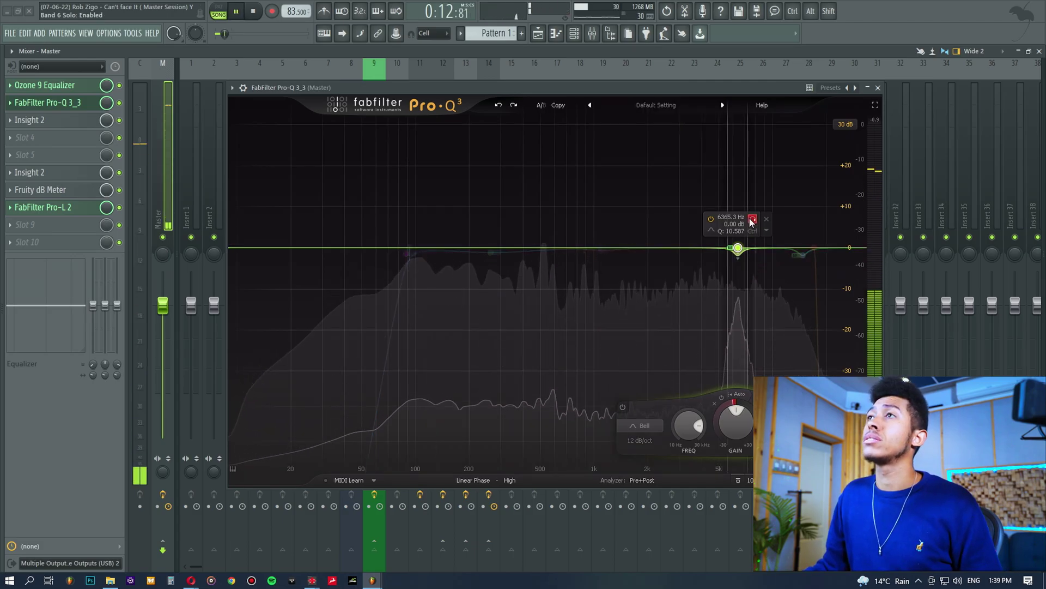
{"action": "left_click", "coordinate": [752, 219]}
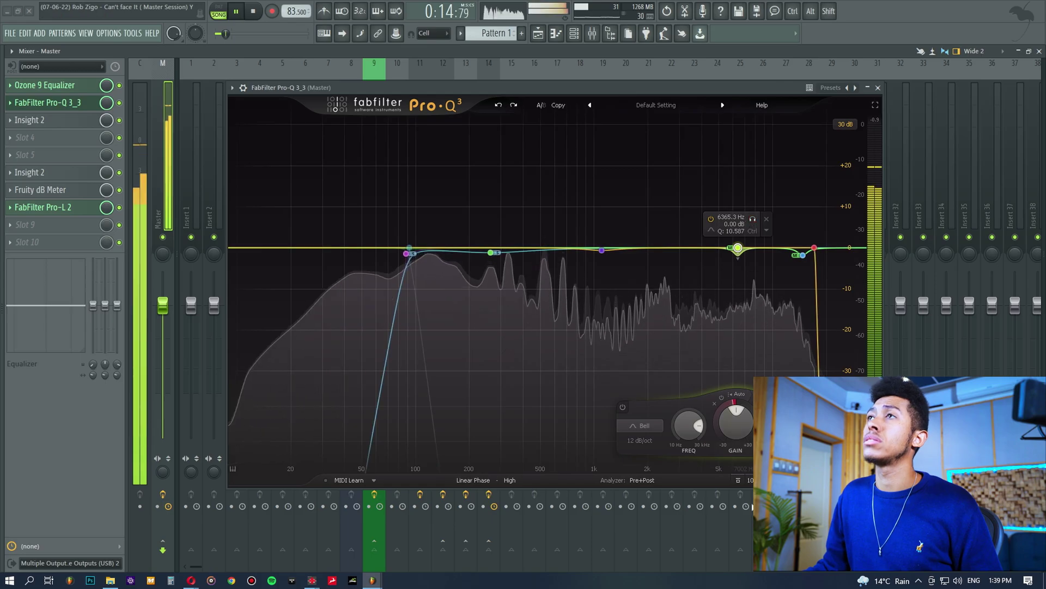
- Audition the 6365.3 Hz band with its gain raised to +11.19 dB, undo the boost and stop playback
{"action": "left_click_drag", "start_coordinate": [735, 404], "coordinate": [721, 377]}
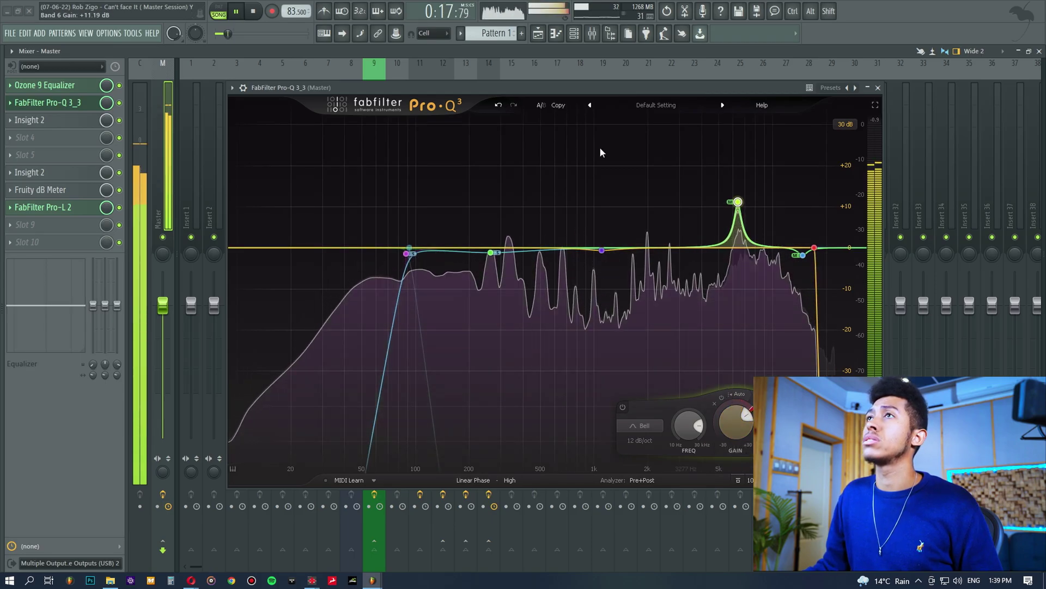
{"action": "left_click", "coordinate": [498, 106]}
{"action": "key", "text": "space"}
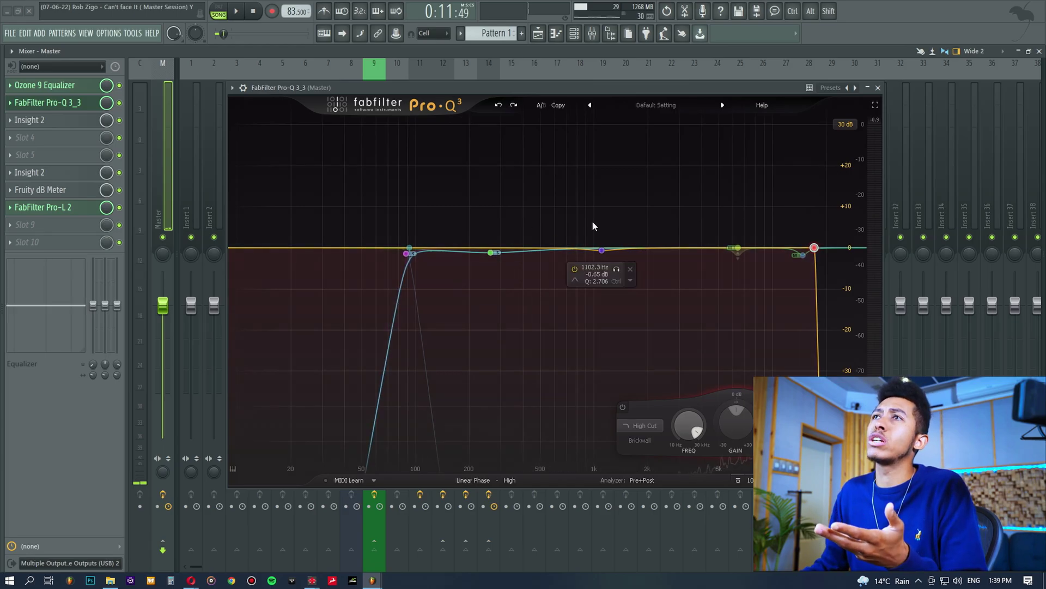
- Demonstrate a stereo bell cut with Q 3.157 during playback, shift it to 549.65 Hz at -0.80 dB, and remove the band
{"action": "left_click", "coordinate": [562, 250]}
{"action": "key", "text": "space"}
{"action": "left_click_drag", "start_coordinate": [562, 250], "coordinate": [551, 251]}
{"action": "scroll", "coordinate": [551, 253], "scroll_direction": "up", "scroll_amount": 2}
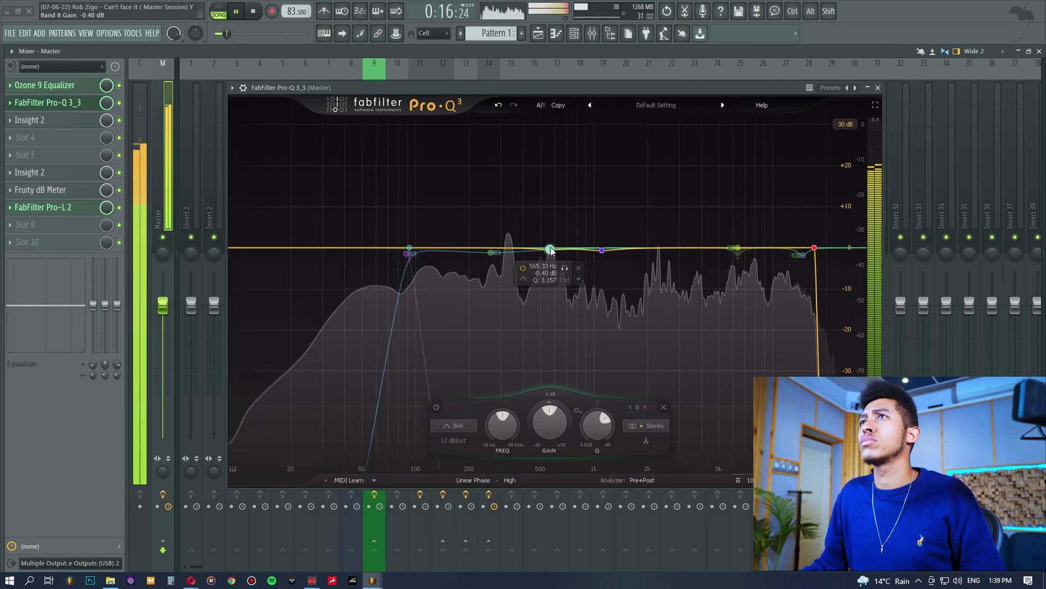
{"action": "key", "text": "space"}
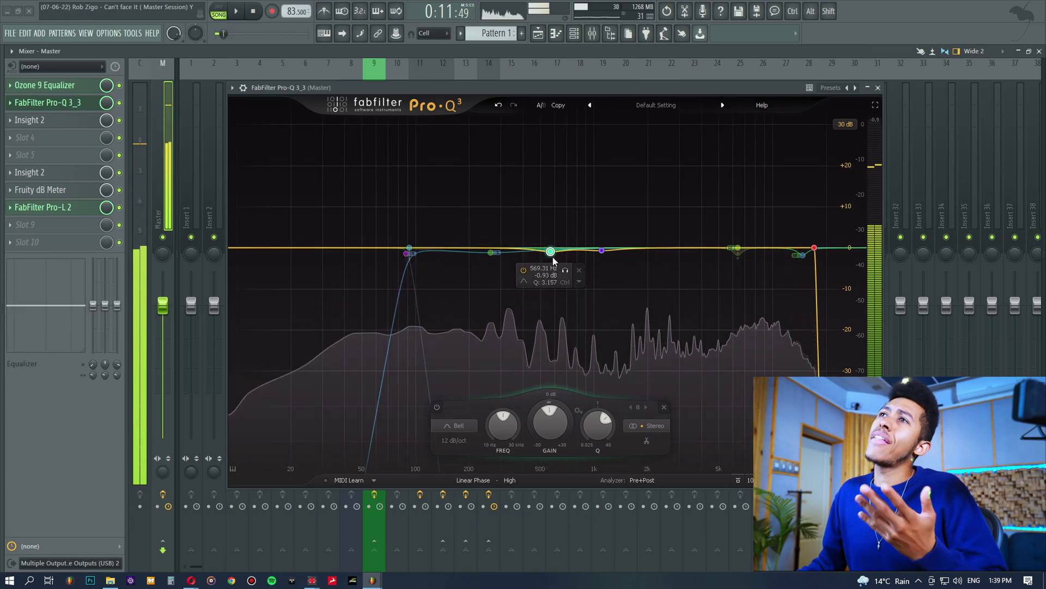
{"action": "left_click_drag", "start_coordinate": [551, 252], "coordinate": [549, 253]}
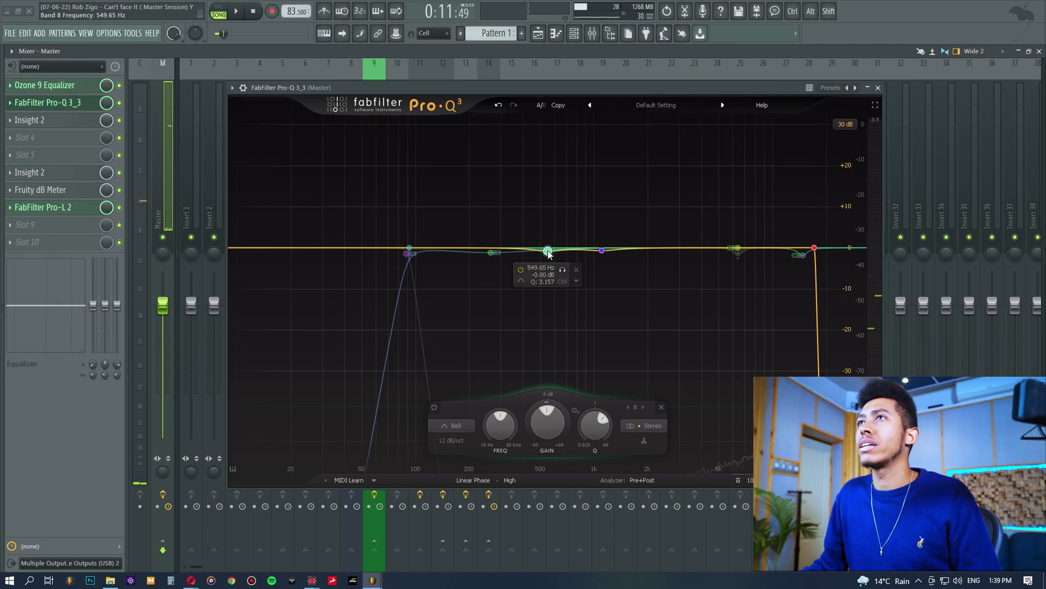
{"action": "left_click", "coordinate": [577, 270]}
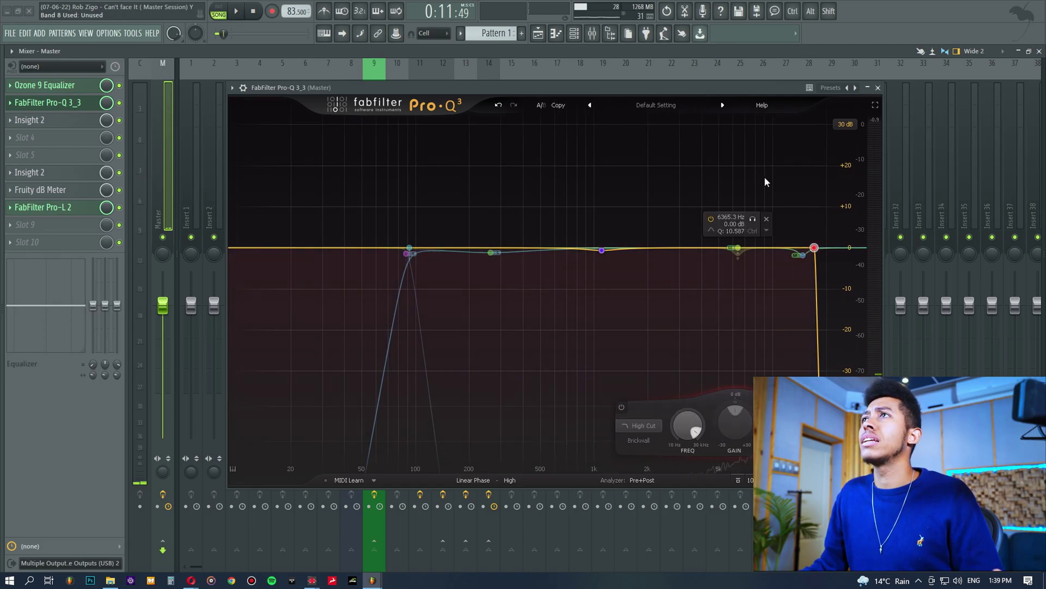
- View the EQ curve at a 12 dB display range and restore the range to 30 dB
{"action": "left_click", "coordinate": [845, 125]}
{"action": "left_click", "coordinate": [854, 162]}
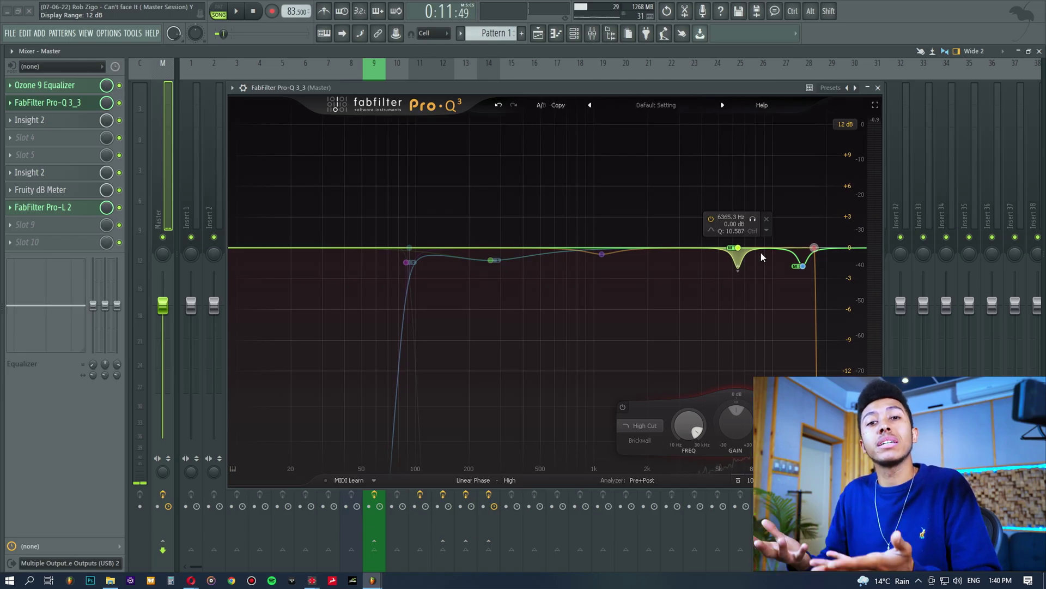
{"action": "left_click", "coordinate": [845, 124]}
{"action": "left_click", "coordinate": [858, 173]}
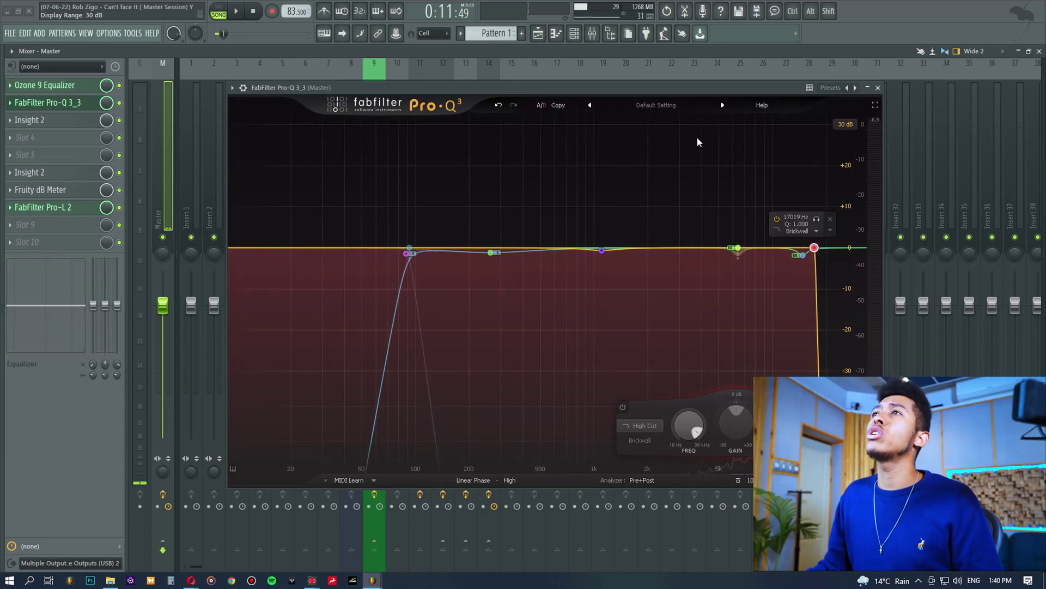
- Reposition the Pro-Q 3 window and audition the 17019 Hz brickwall high cut soloed during playback, turning the solo off again
{"action": "left_click_drag", "start_coordinate": [673, 87], "coordinate": [706, 83]}
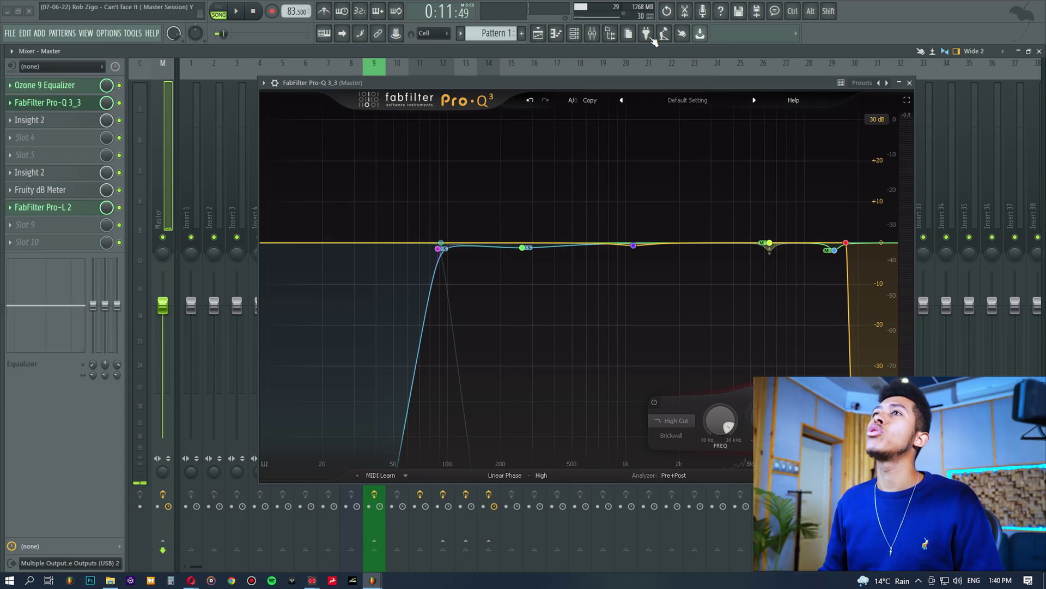
{"action": "mouse_move", "coordinate": [459, 240]}
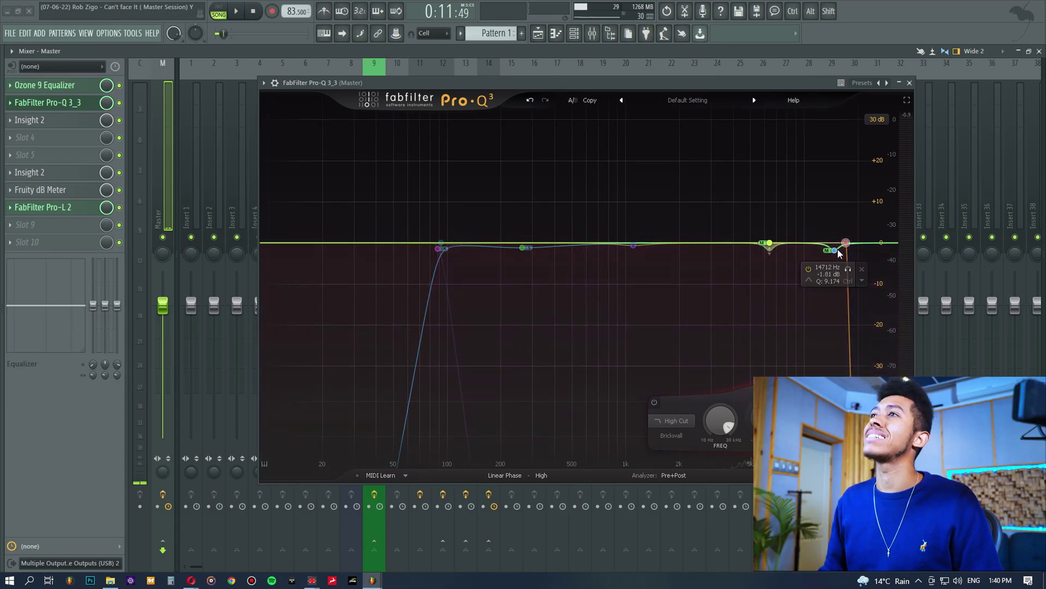
{"action": "mouse_move", "coordinate": [846, 244]}
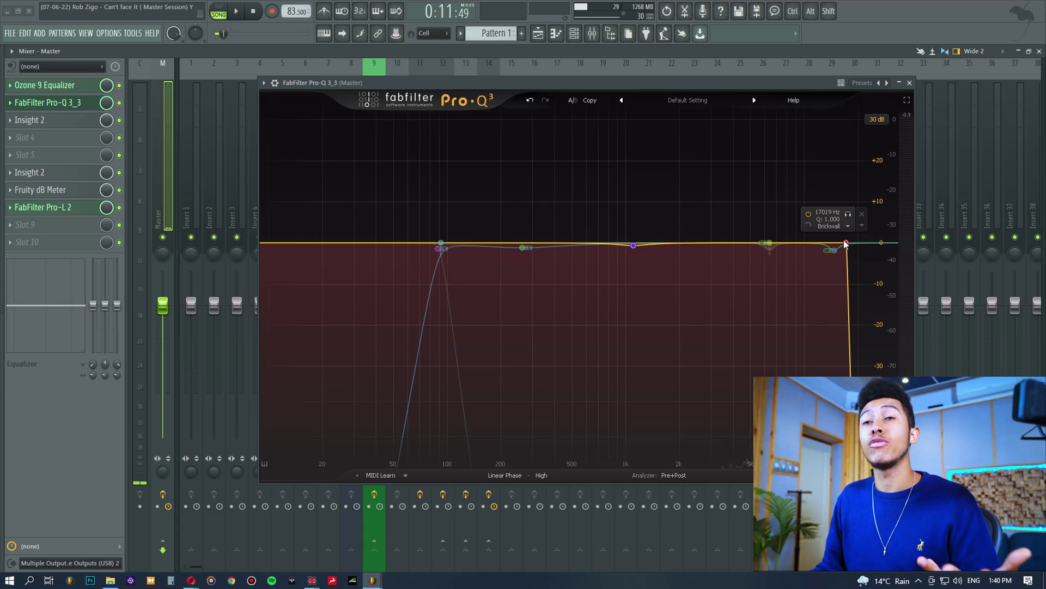
{"action": "key", "text": "space"}
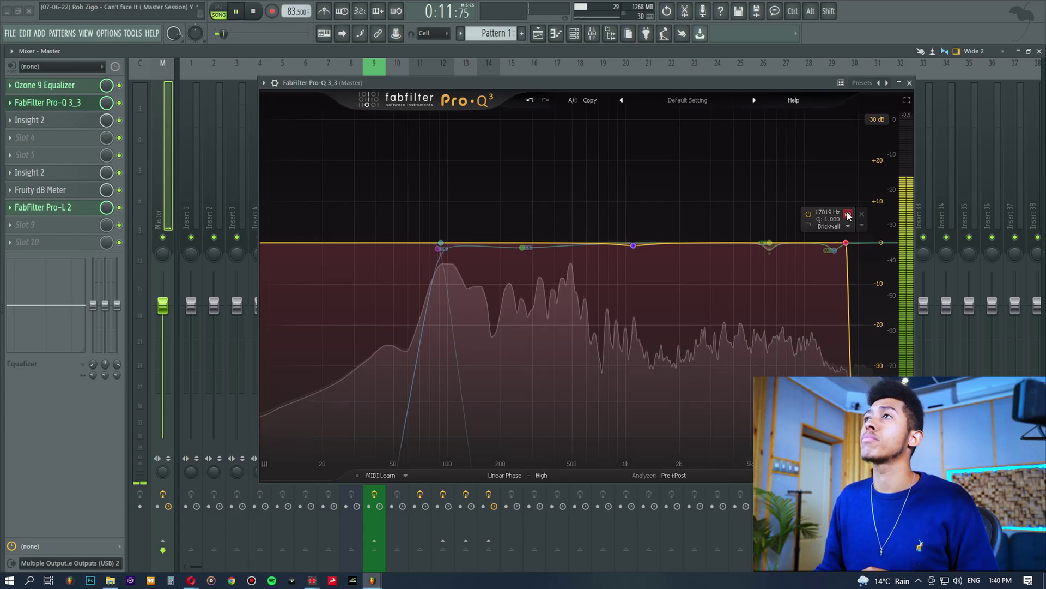
{"action": "left_click", "coordinate": [848, 214]}
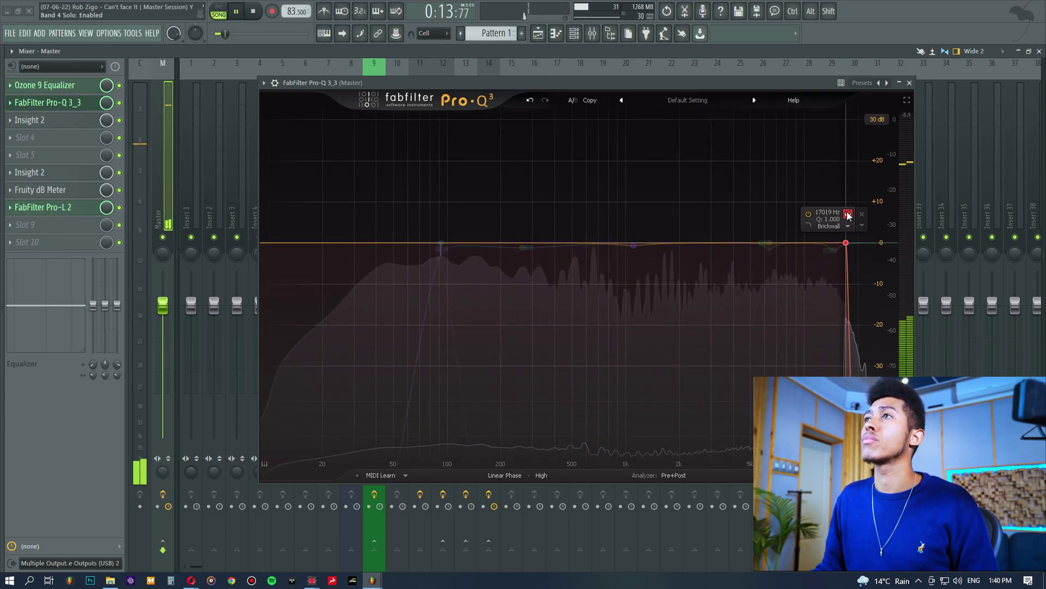
{"action": "left_click", "coordinate": [848, 215]}
- Compare the 17019 Hz high cut bypassed and enabled during playback, leave it enabled and stop playback
{"action": "left_click", "coordinate": [808, 214]}
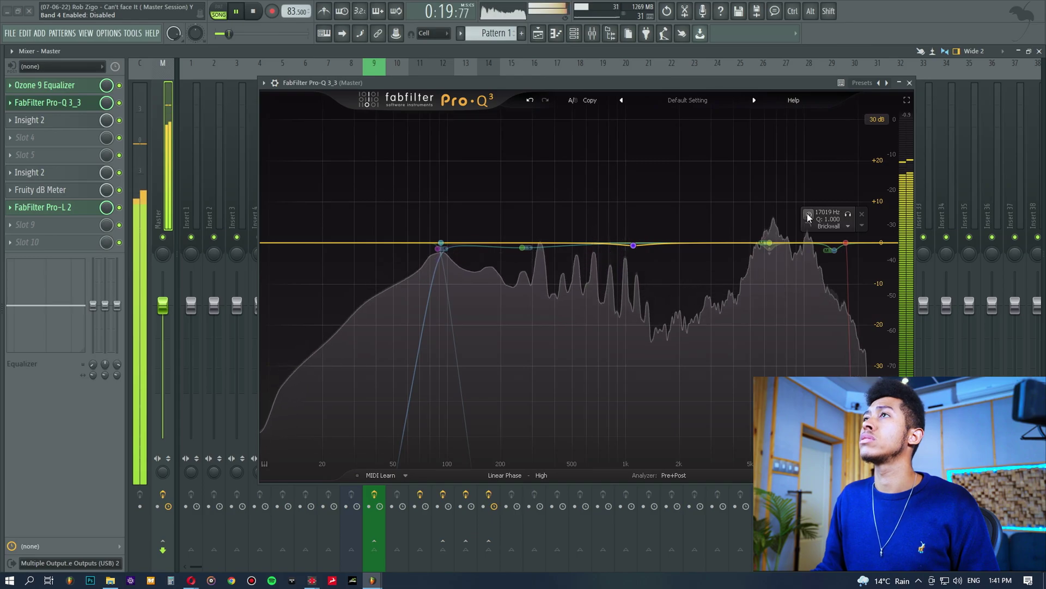
{"action": "left_click", "coordinate": [807, 215]}
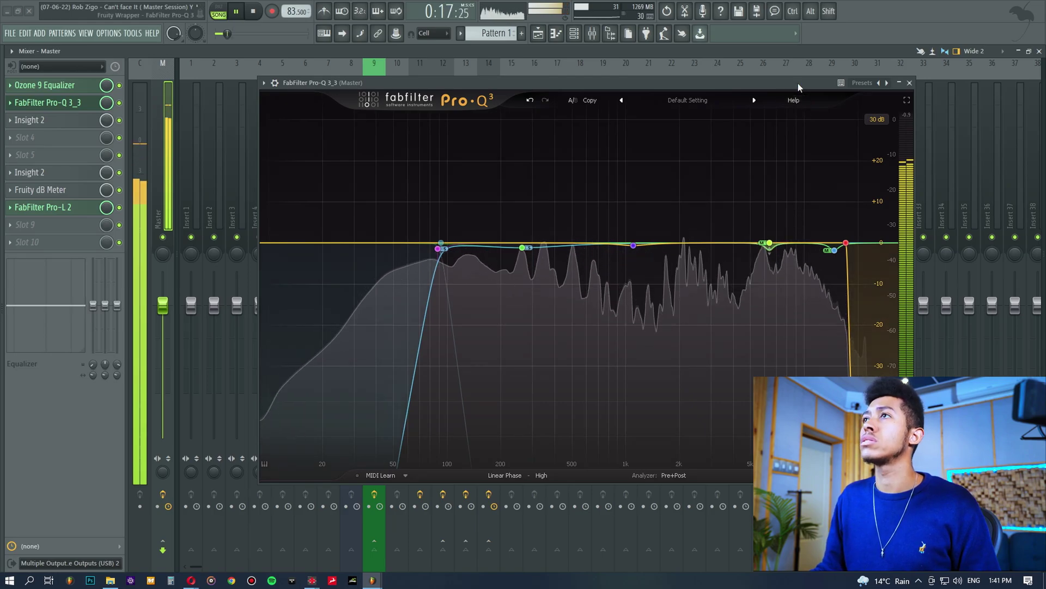
{"action": "key", "text": "space"}
- Open the first Insight 2 on the Master and arrange it beside Pro-Q 3, with the 92.189 Hz band in view
{"action": "mouse_move", "coordinate": [845, 244]}
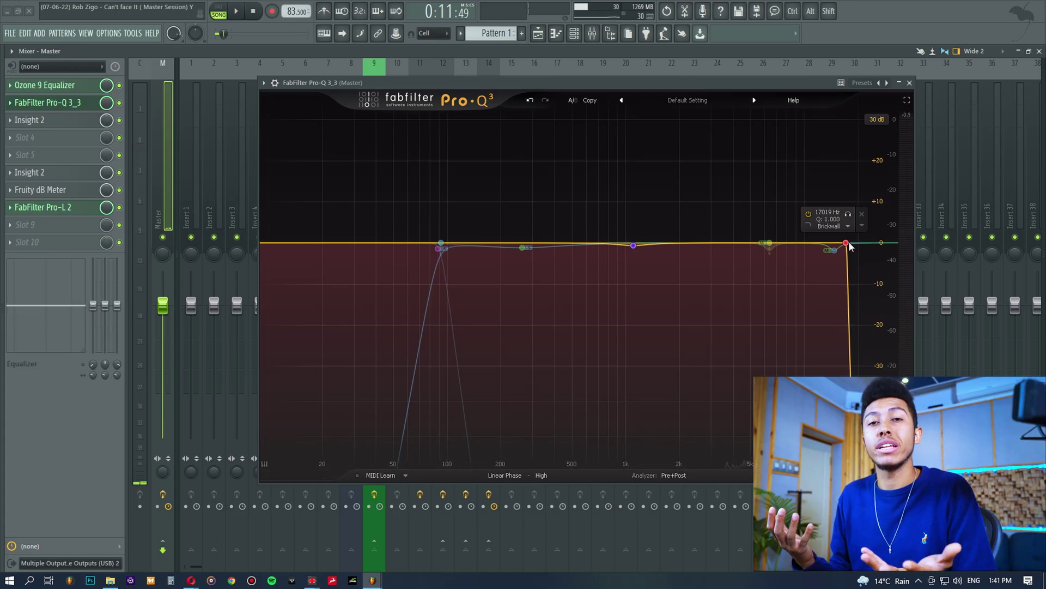
{"action": "mouse_move", "coordinate": [444, 246]}
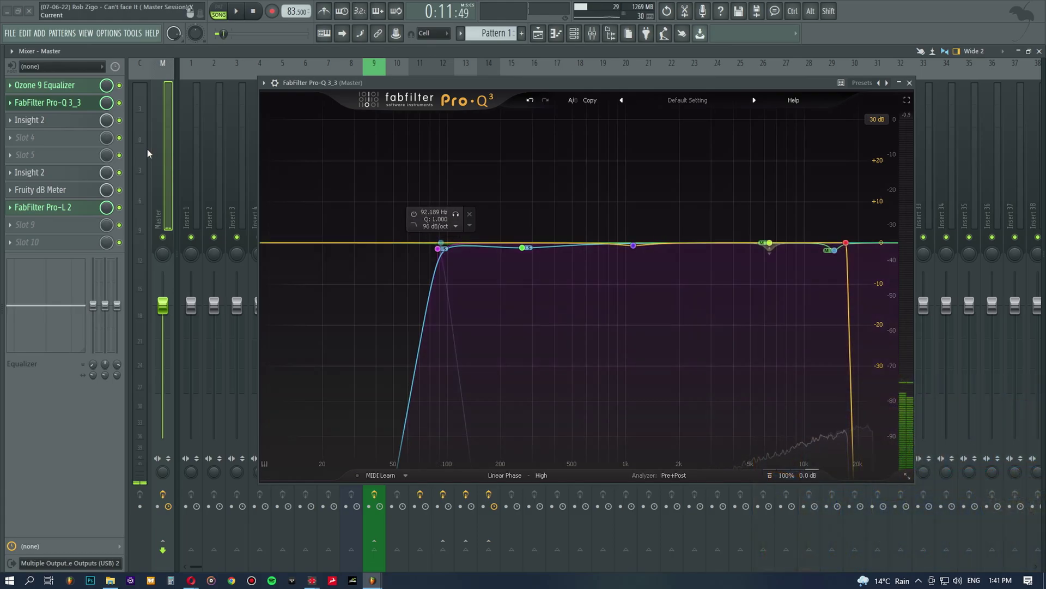
{"action": "left_click", "coordinate": [38, 120]}
{"action": "left_click_drag", "start_coordinate": [528, 128], "coordinate": [208, 173]}
{"action": "left_click_drag", "start_coordinate": [395, 82], "coordinate": [519, 87]}
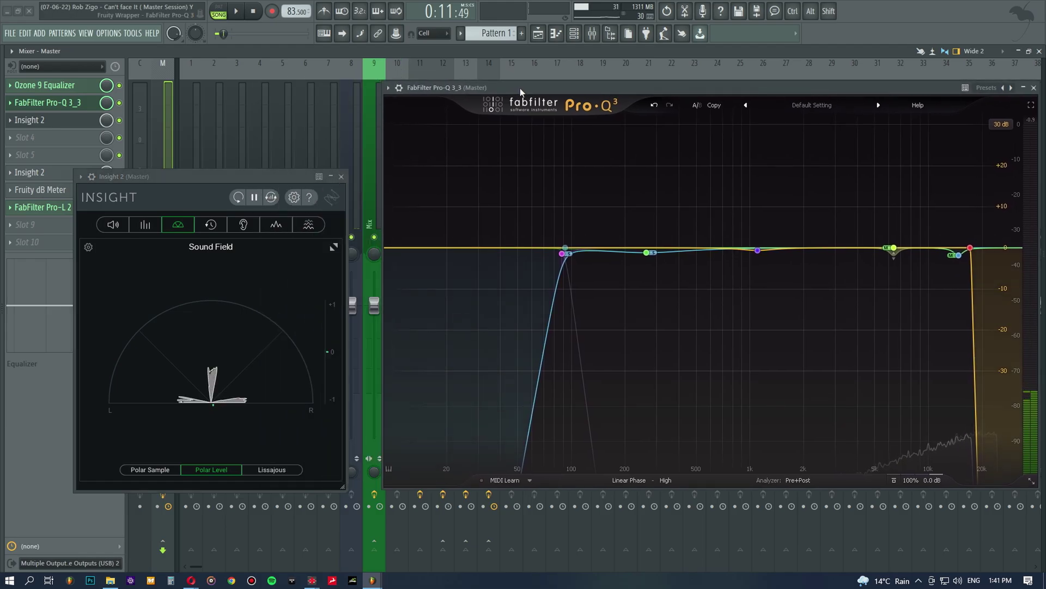
{"action": "mouse_move", "coordinate": [566, 250]}
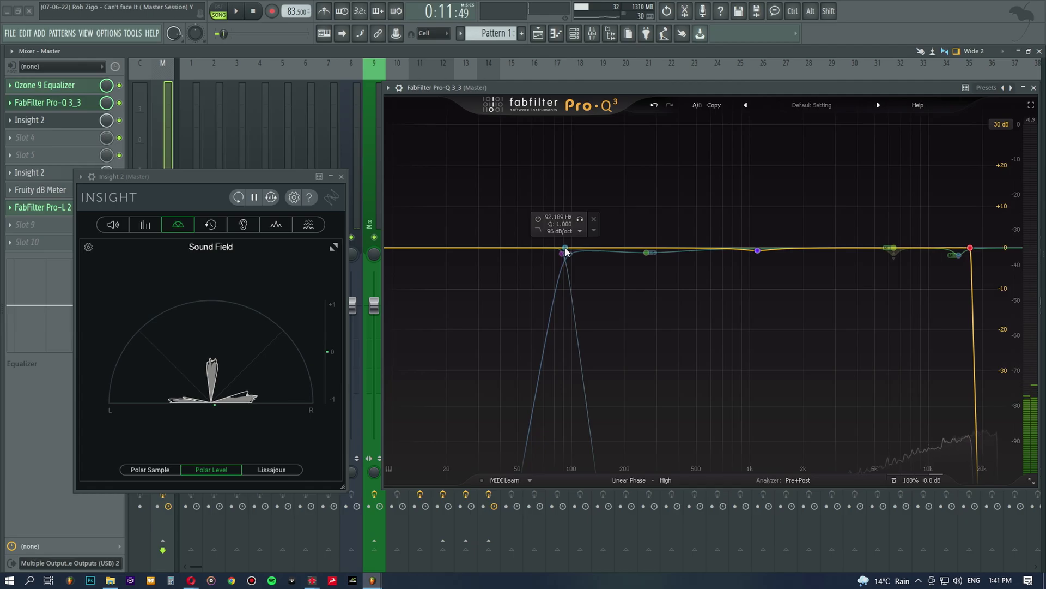
- Enable the 92.189 Hz, 96 dB/oct high cut in Pro-Q 3, check the playlist, and arrange Insight 2 beside the EQ in the mixer
{"action": "left_click", "coordinate": [565, 249]}
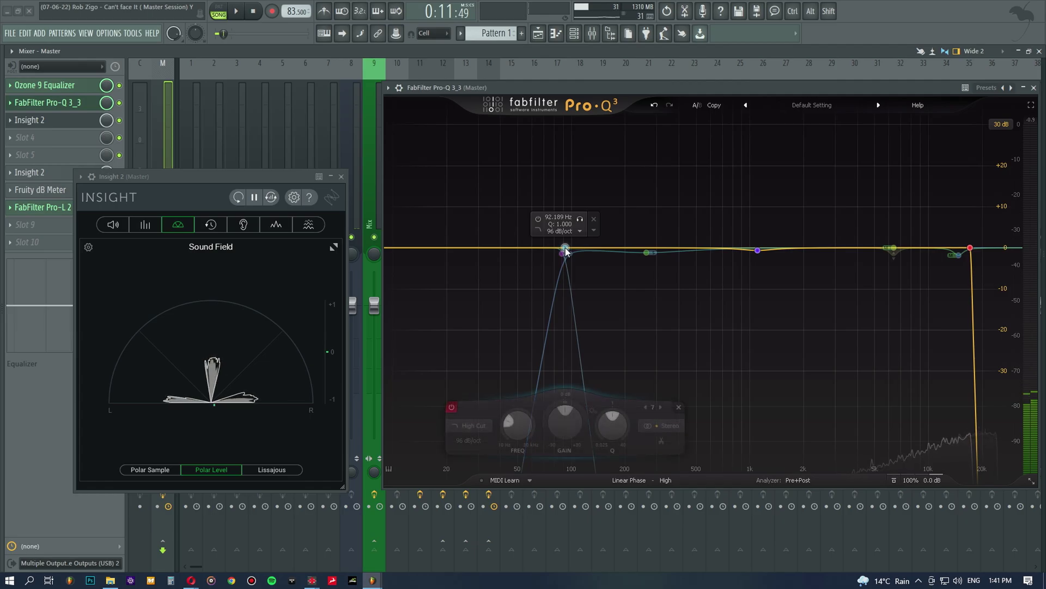
{"action": "left_click", "coordinate": [539, 219]}
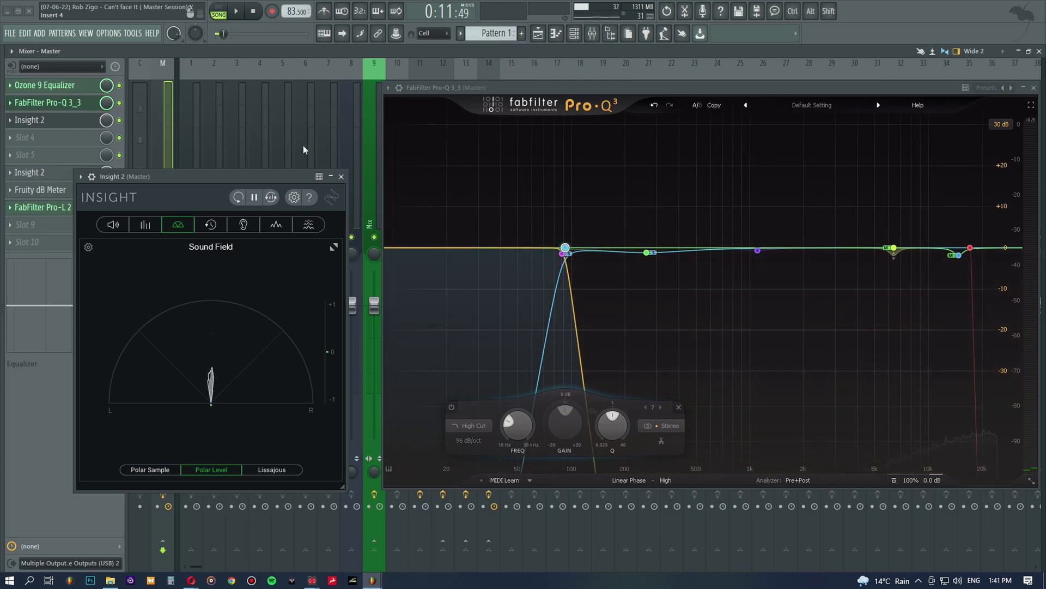
{"action": "left_click_drag", "start_coordinate": [250, 180], "coordinate": [626, 172]}
{"action": "left_click", "coordinate": [537, 34]}
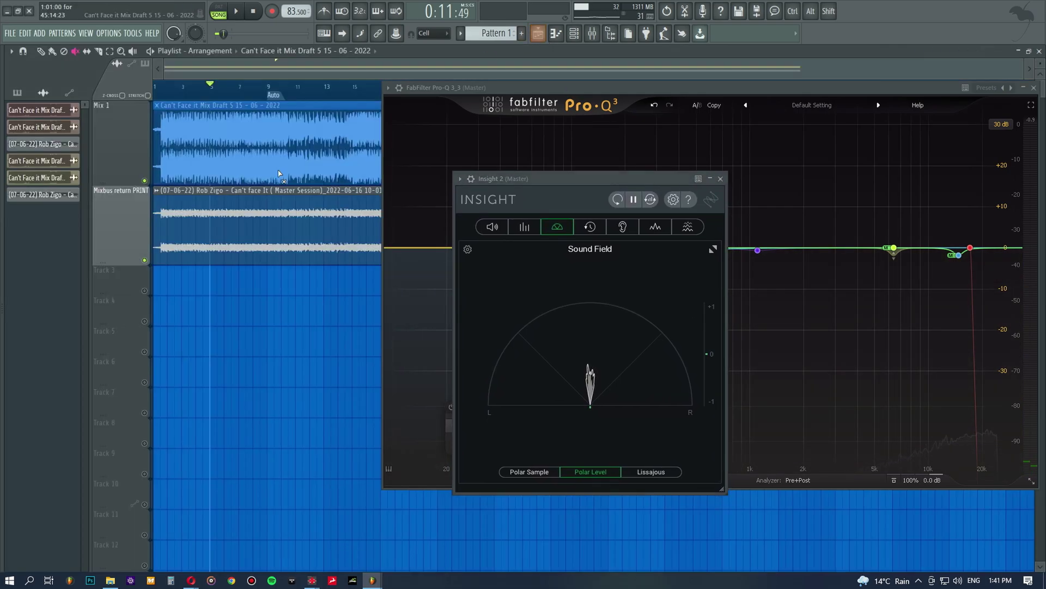
{"action": "left_click", "coordinate": [593, 35]}
{"action": "left_click_drag", "start_coordinate": [569, 179], "coordinate": [326, 174]}
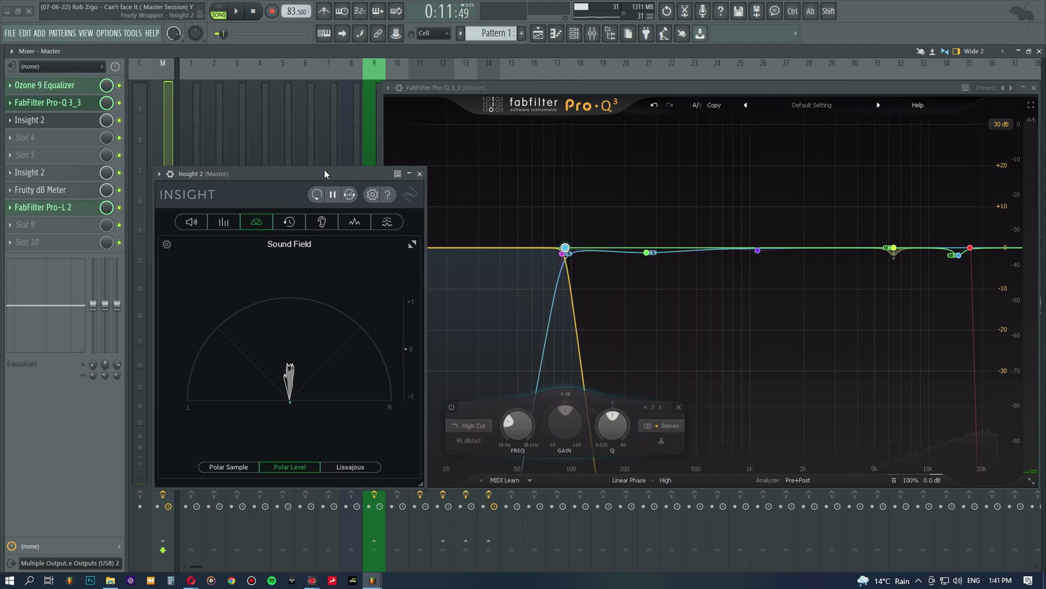
- Bypass the 88.420 Hz side low cut and play the isolated lows, keeping Insight 2's polar-level sound field in view
{"action": "left_click", "coordinate": [563, 254]}
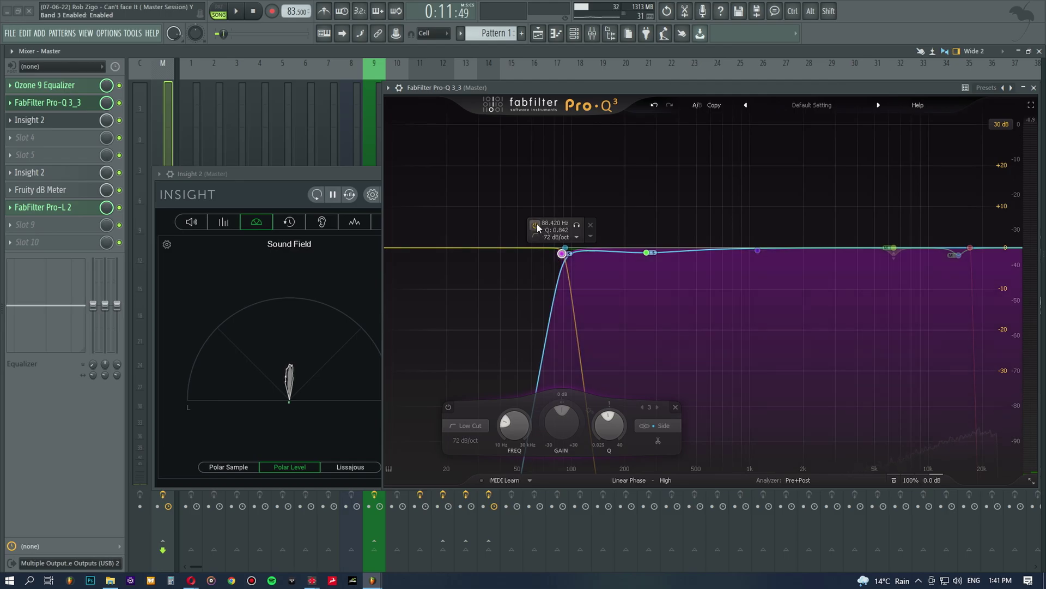
{"action": "left_click", "coordinate": [536, 225]}
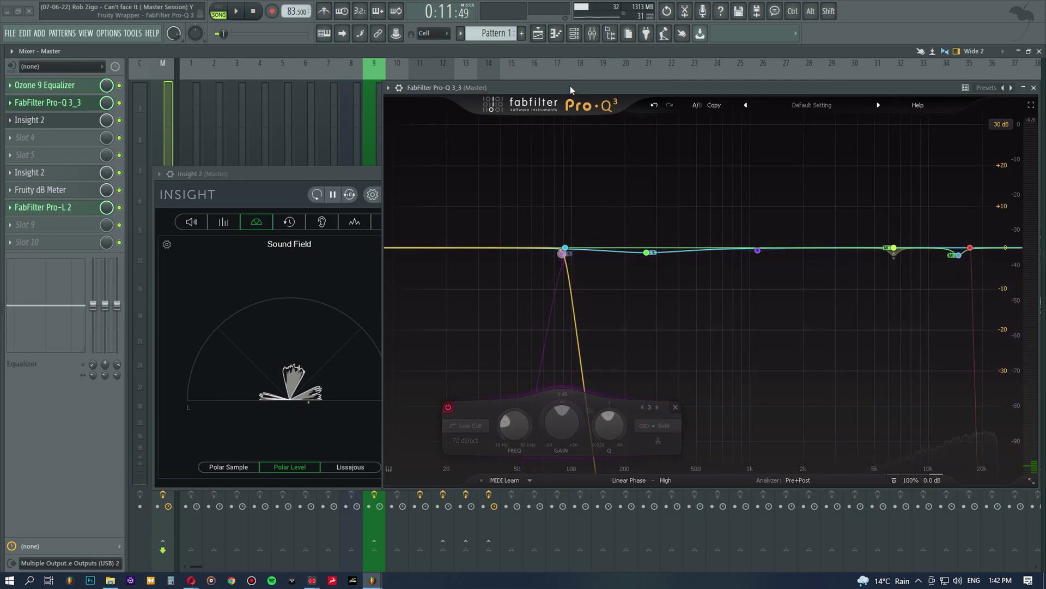
{"action": "key", "text": "space"}
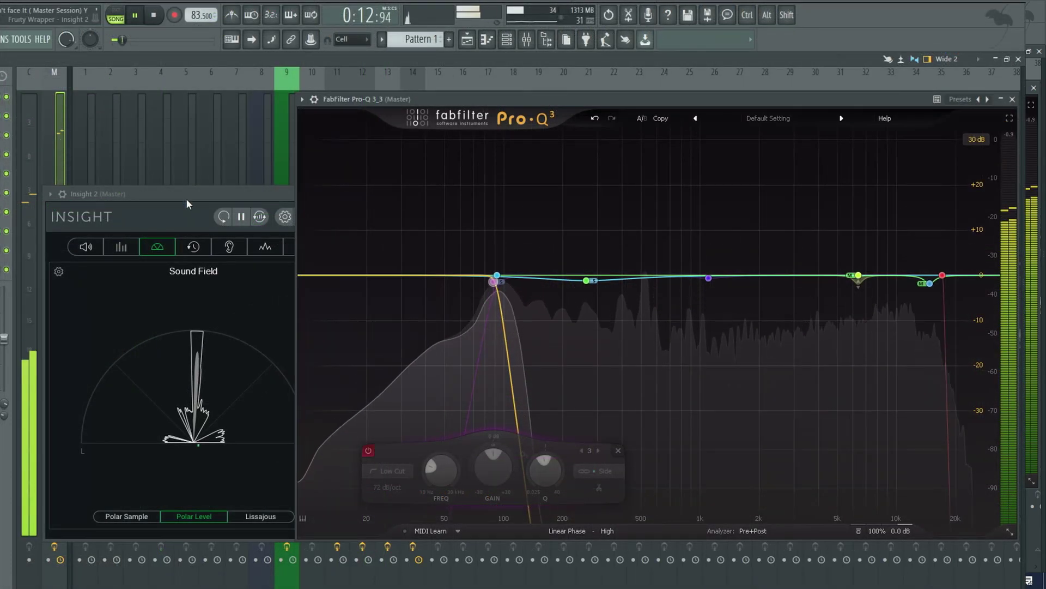
{"action": "left_click_drag", "start_coordinate": [187, 203], "coordinate": [190, 184]}
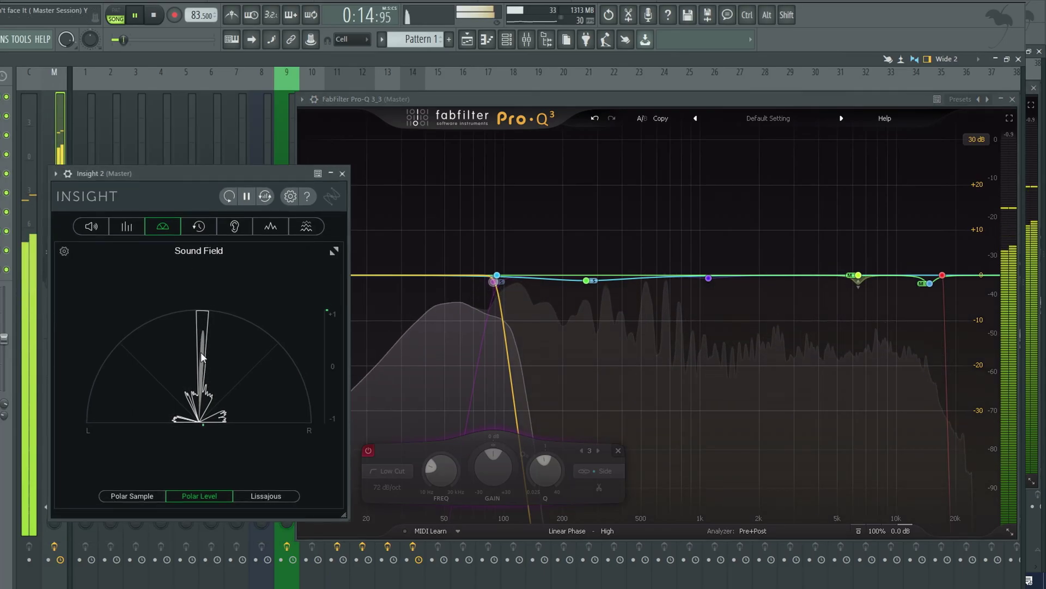
{"action": "left_click_drag", "start_coordinate": [188, 172], "coordinate": [194, 160]}
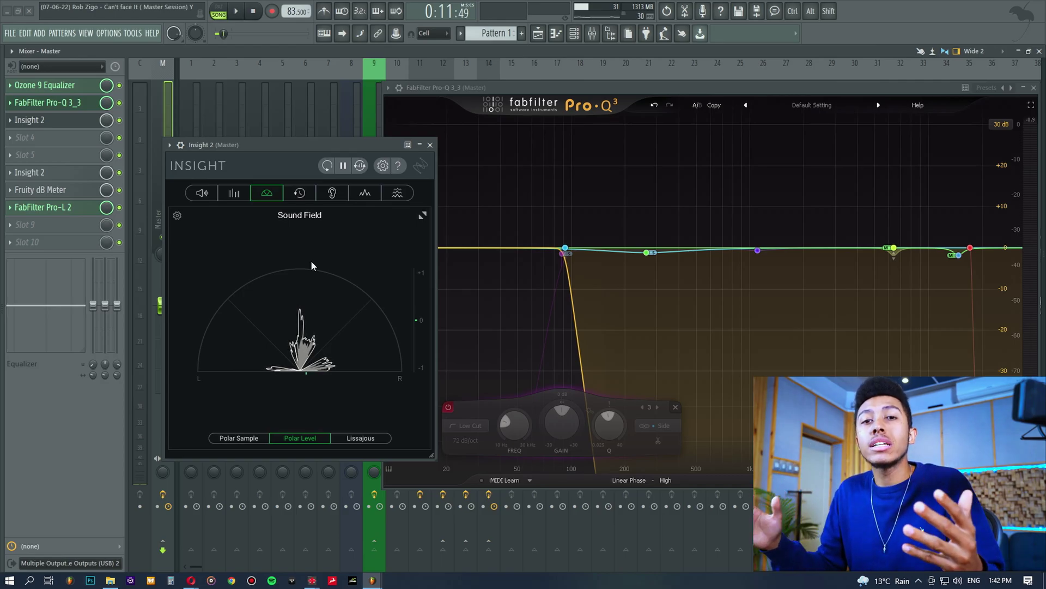
{"action": "left_click_drag", "start_coordinate": [321, 147], "coordinate": [243, 143]}
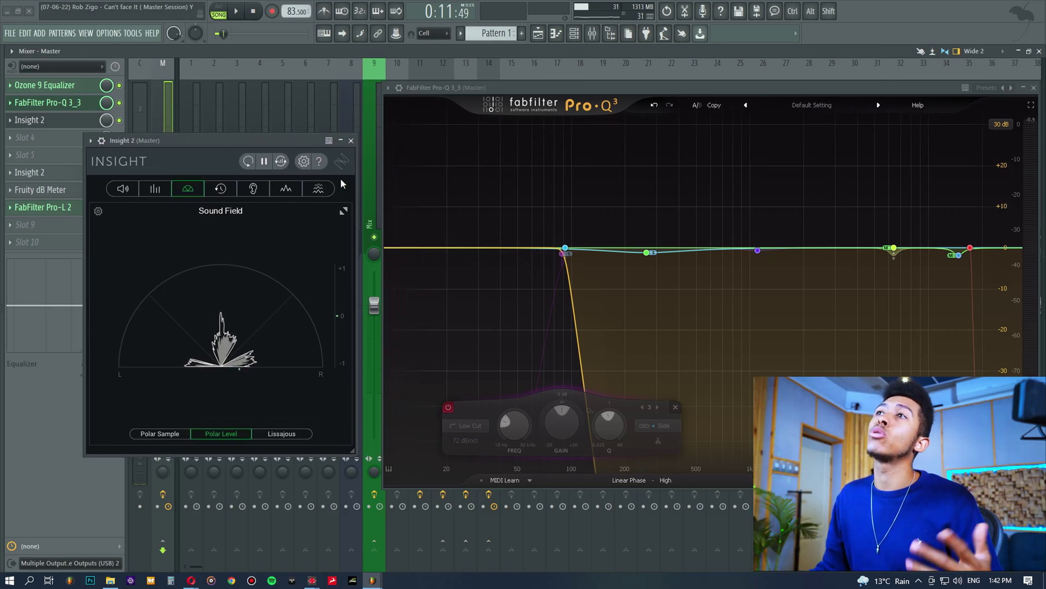
- Re-enable the 88.420 Hz side low cut and play the isolated lows to examine their stereo spread in Insight 2
{"action": "mouse_move", "coordinate": [565, 252]}
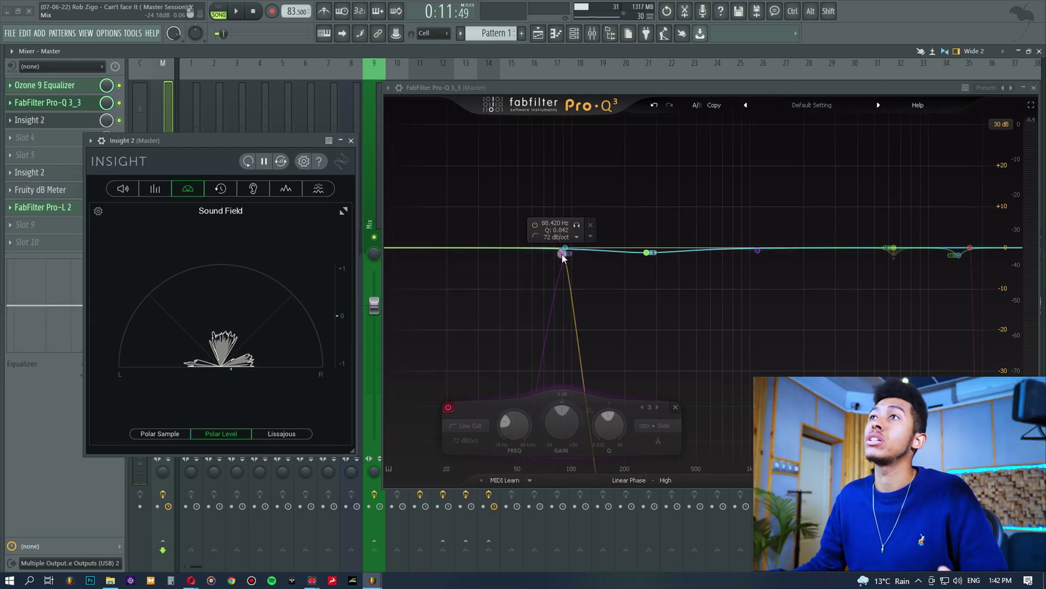
{"action": "left_click", "coordinate": [534, 225]}
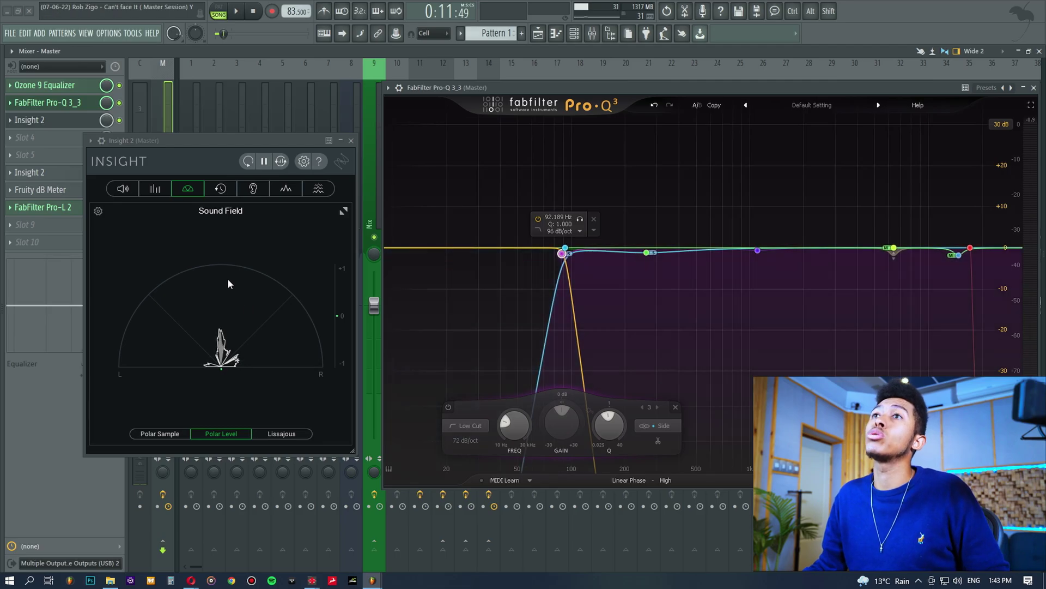
{"action": "key", "text": "space"}
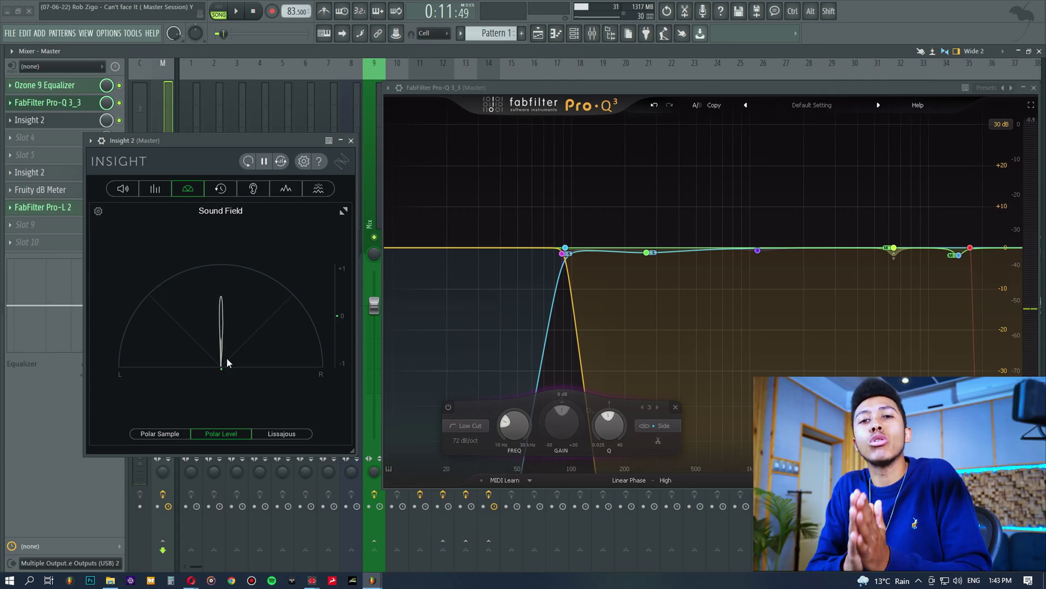
- Disable the 92.189 Hz high cut in Pro-Q 3 to restore the full frequency range
{"action": "mouse_move", "coordinate": [562, 254]}
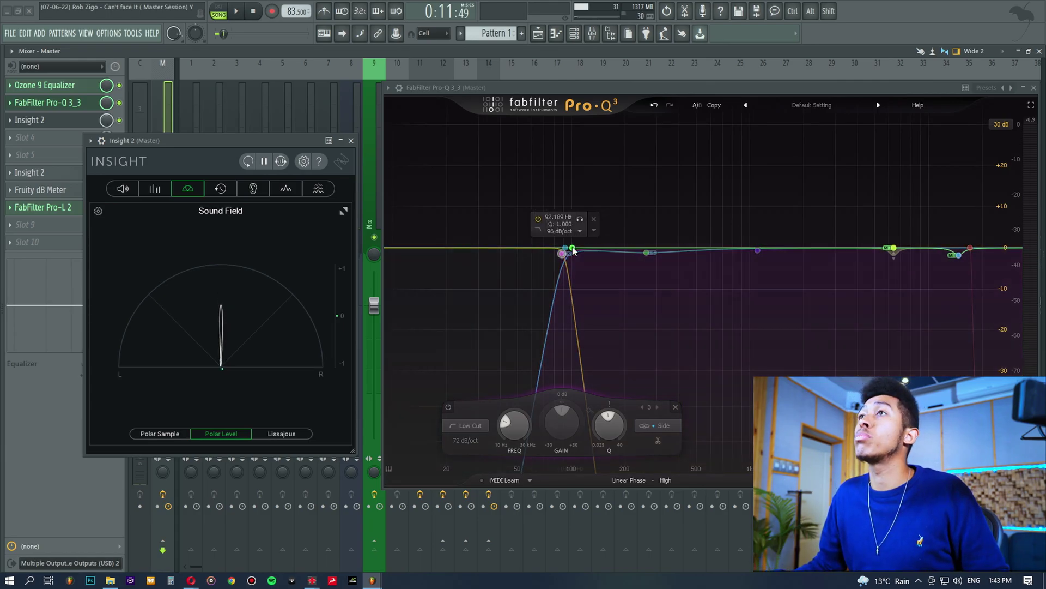
{"action": "left_click", "coordinate": [571, 248]}
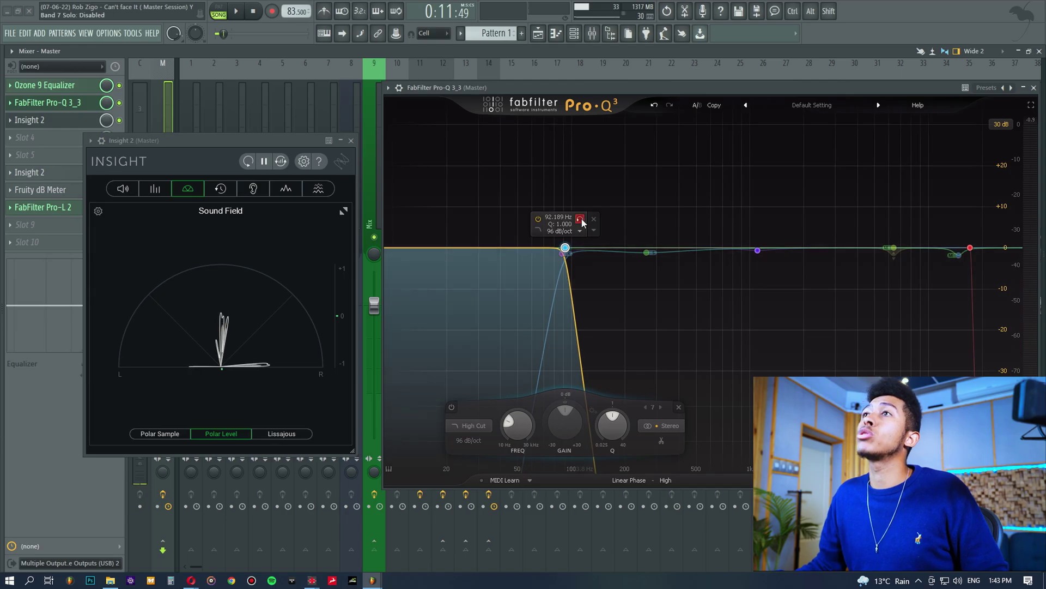
{"action": "left_click", "coordinate": [537, 219]}
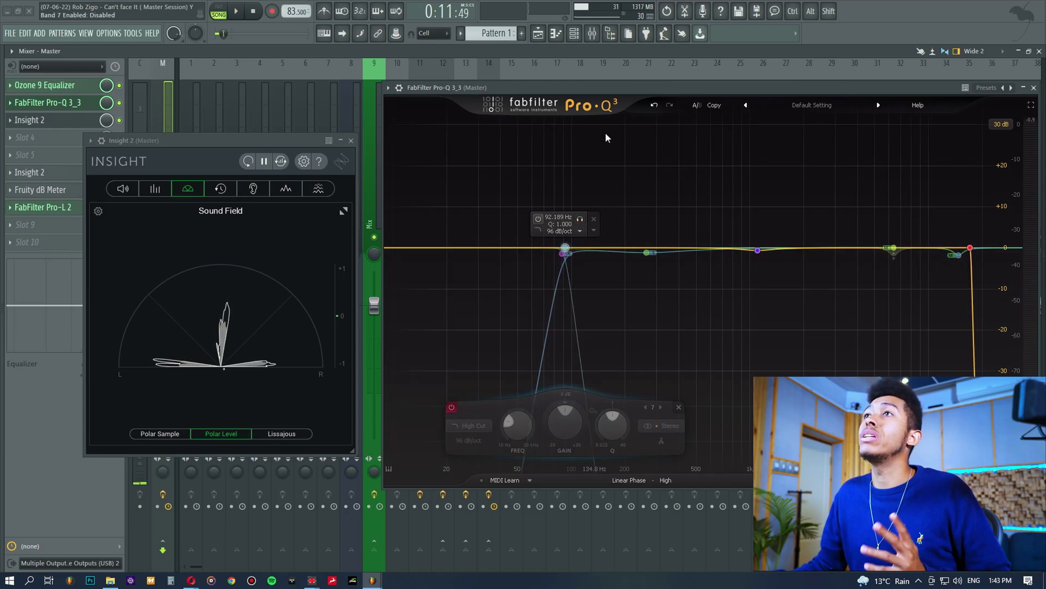
- Compare the 88.420 Hz side low cut bypassed and enabled on the full-range song, leave it enabled and stop playback
{"action": "mouse_move", "coordinate": [562, 256]}
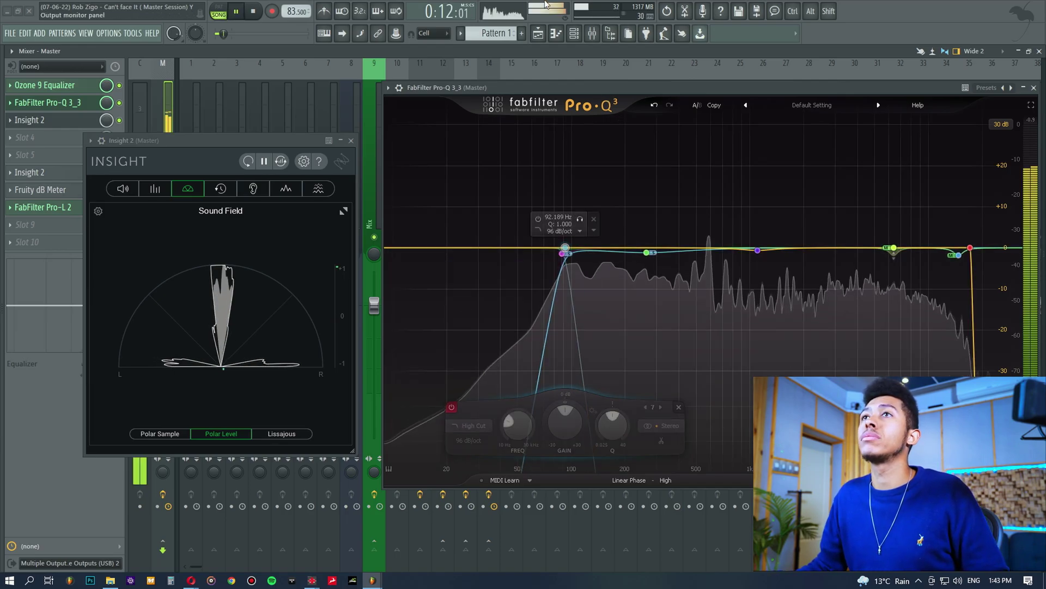
{"action": "left_click", "coordinate": [562, 254]}
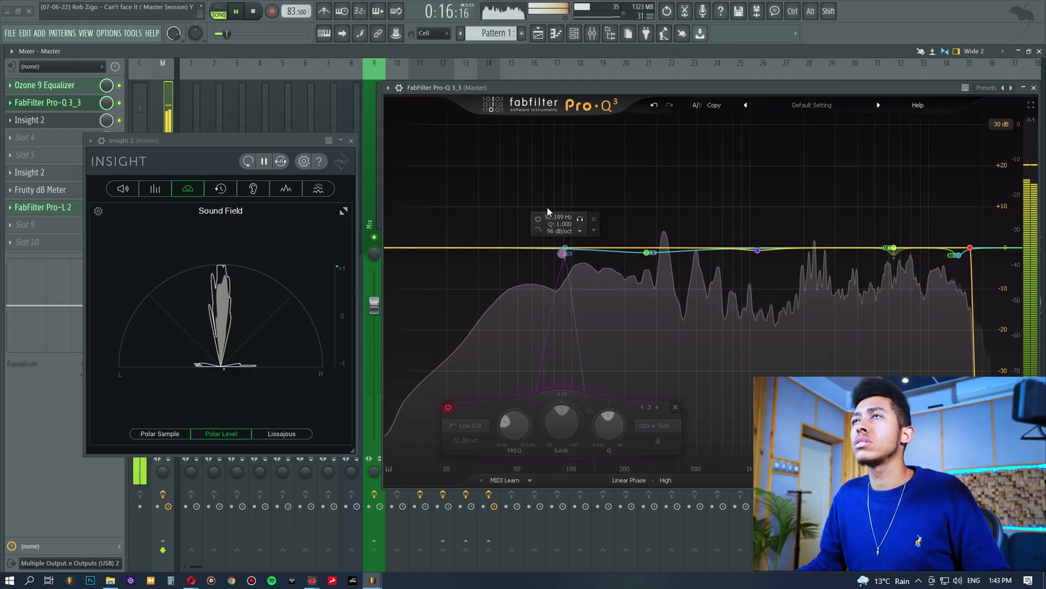
{"action": "key", "text": "space"}
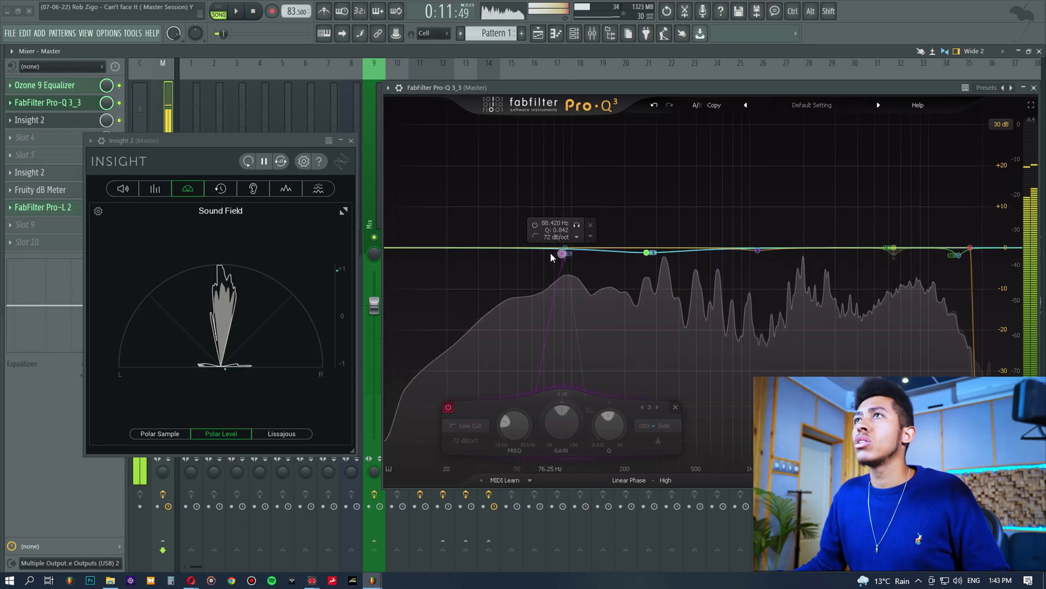
{"action": "left_click", "coordinate": [536, 225]}
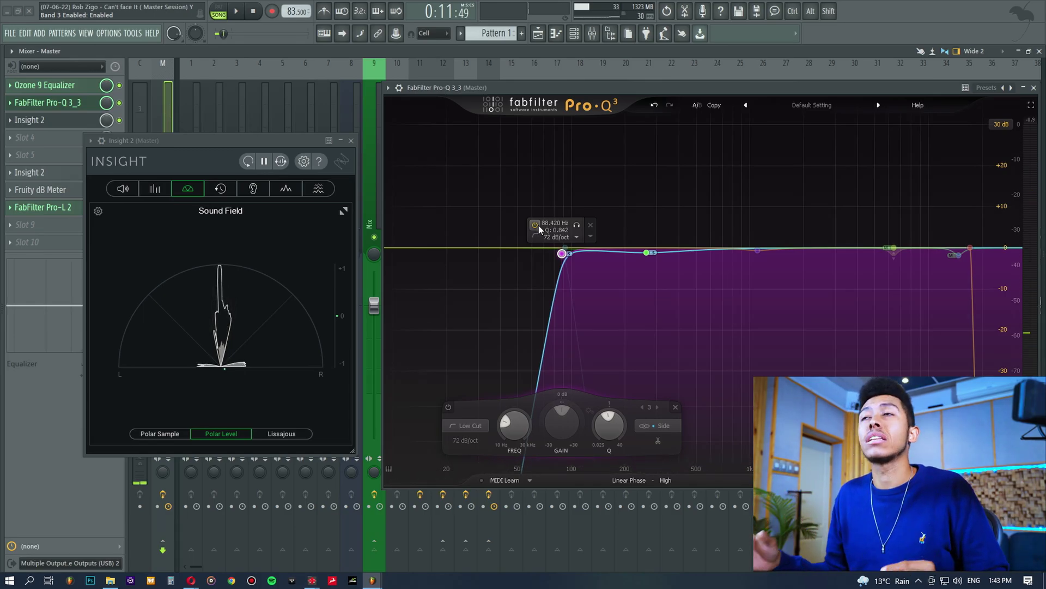
{"action": "key", "text": "space"}
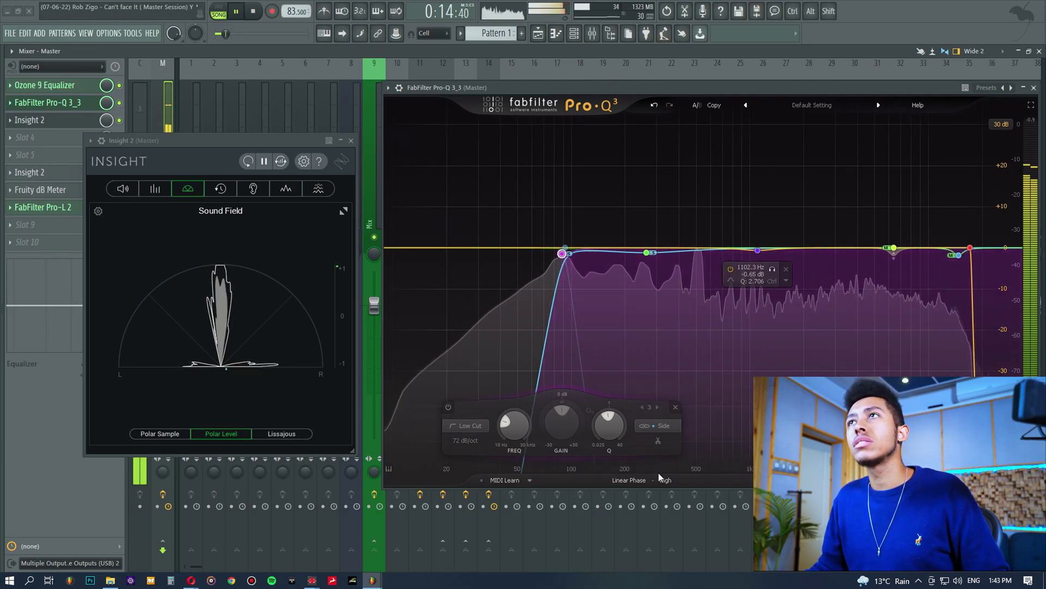
{"action": "key", "text": "space"}
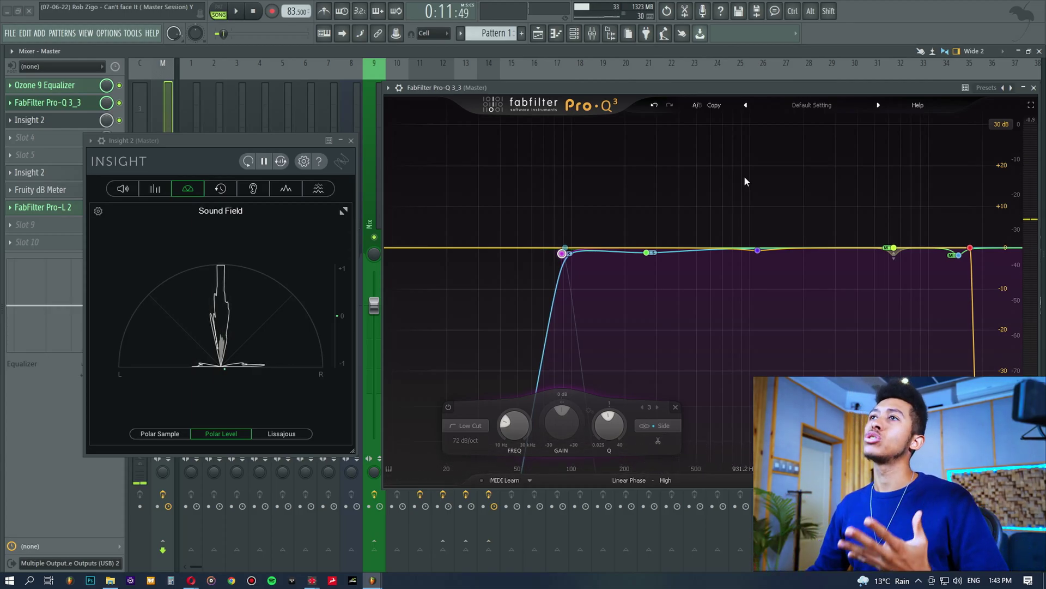
- Close Pro-Q 3 and open the Master's Ozone 9 Equalizer to inspect the 2072 Hz bell boost
{"action": "left_click_drag", "start_coordinate": [738, 90], "coordinate": [603, 103]}
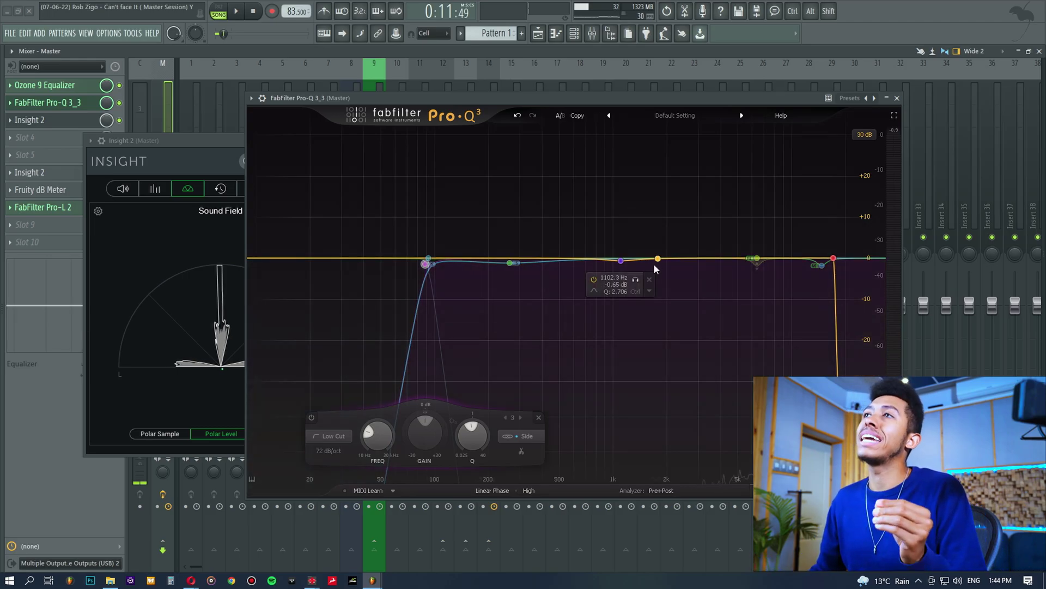
{"action": "left_click", "coordinate": [899, 98]}
{"action": "left_click", "coordinate": [45, 102]}
{"action": "left_click", "coordinate": [45, 100]}
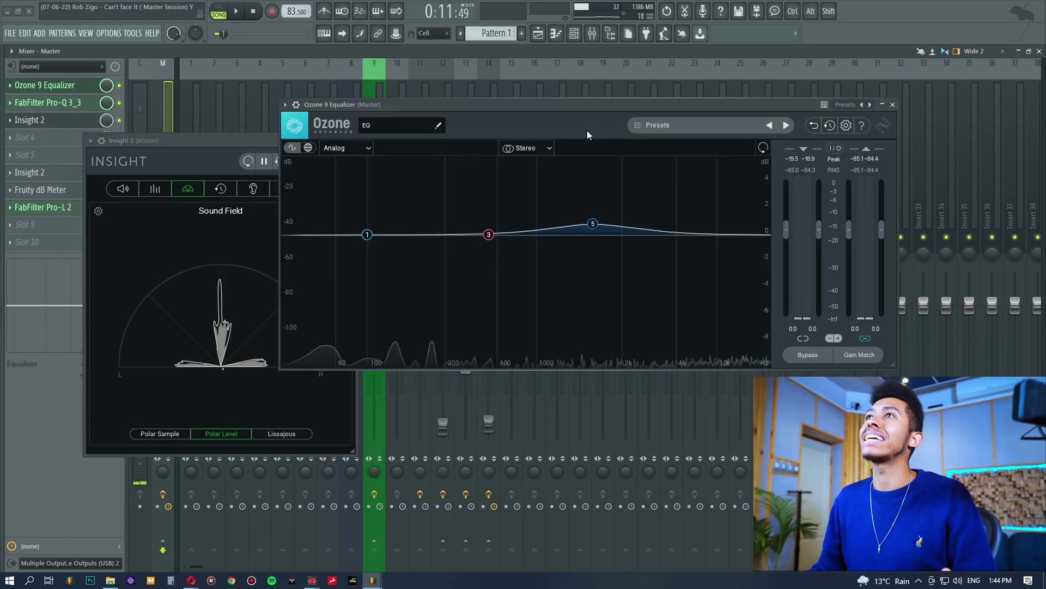
{"action": "left_click_drag", "start_coordinate": [583, 104], "coordinate": [606, 120]}
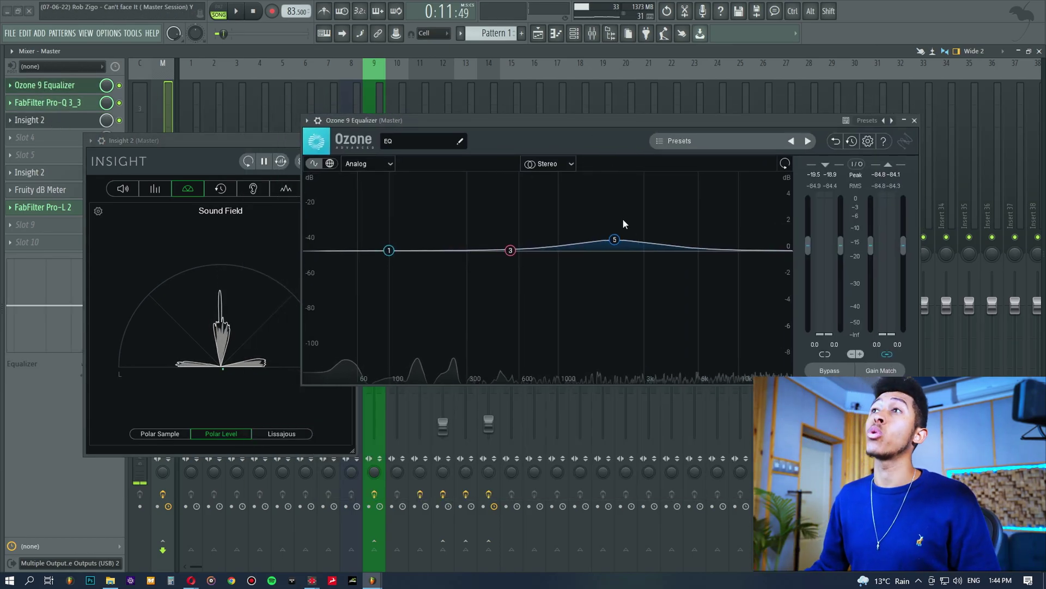
{"action": "left_click", "coordinate": [615, 240]}
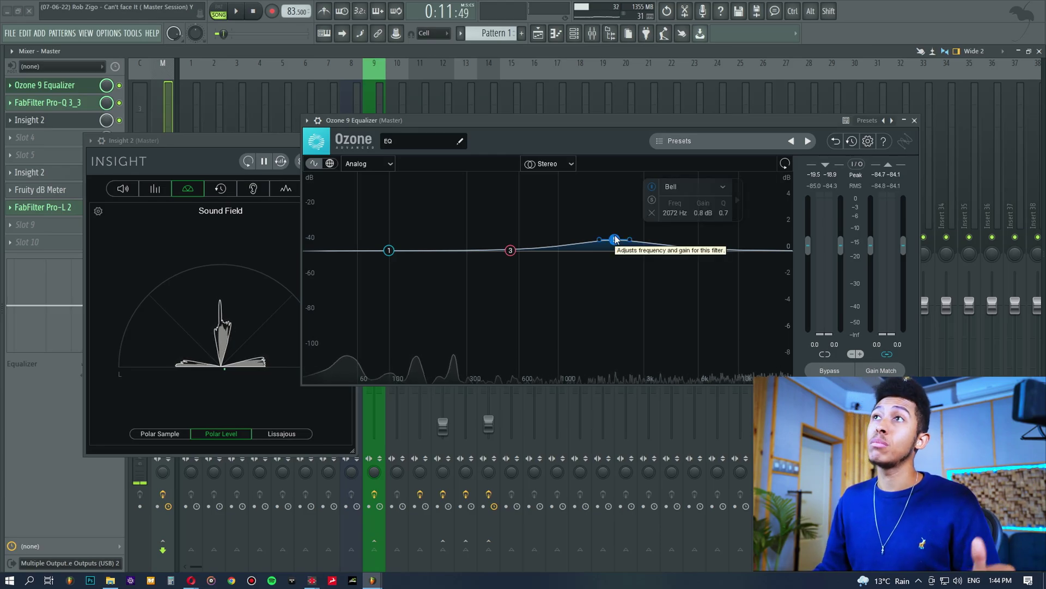
- Remove the unused band 3 and the Baxandall Bass band 1 from Ozone 9 Equalizer, keeping only the 2072 Hz bell
{"action": "left_click_drag", "start_coordinate": [510, 250], "coordinate": [729, 203]}
{"action": "left_click", "coordinate": [609, 211]}
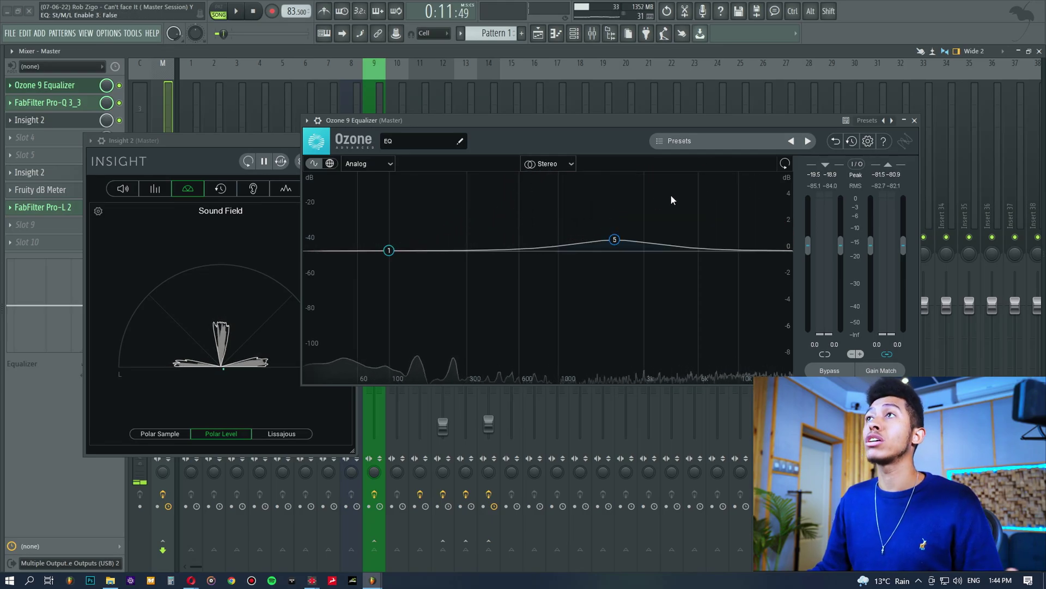
{"action": "left_click_drag", "start_coordinate": [679, 121], "coordinate": [708, 137]}
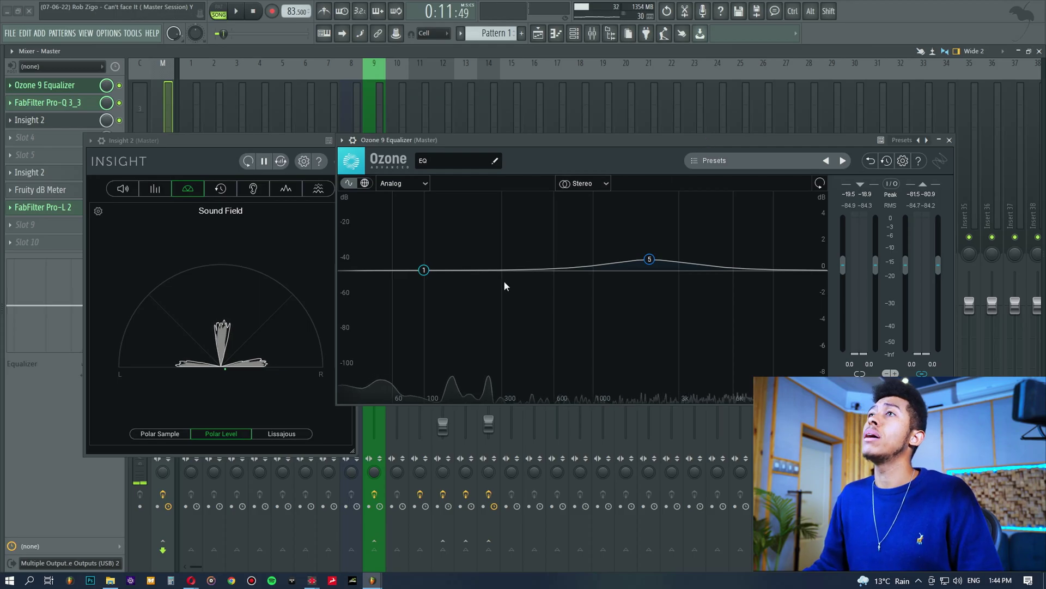
{"action": "left_click_drag", "start_coordinate": [424, 270], "coordinate": [461, 311]}
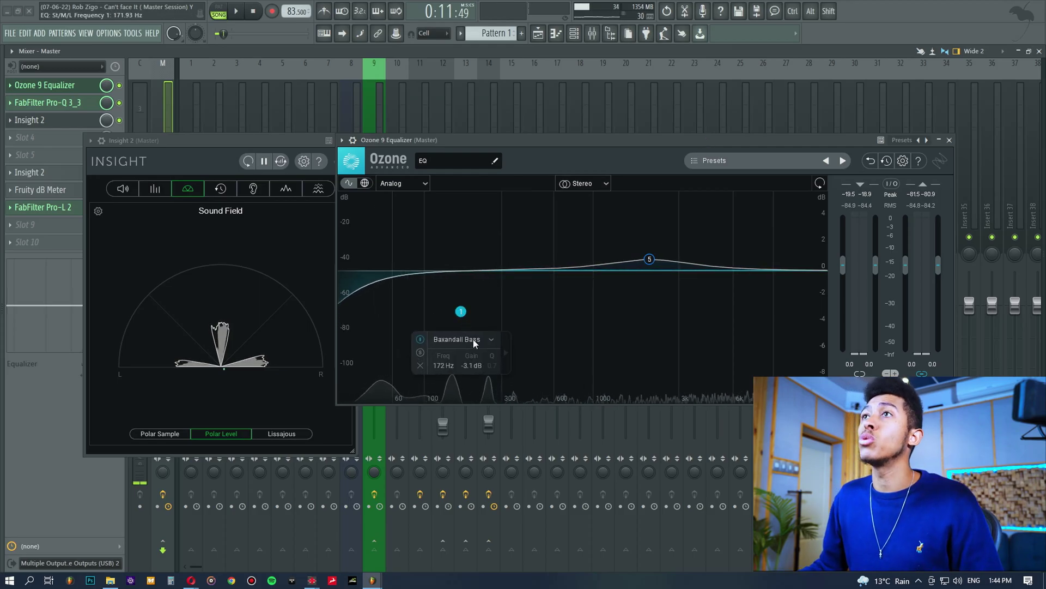
{"action": "left_click", "coordinate": [419, 369]}
{"action": "left_click_drag", "start_coordinate": [580, 140], "coordinate": [600, 146]}
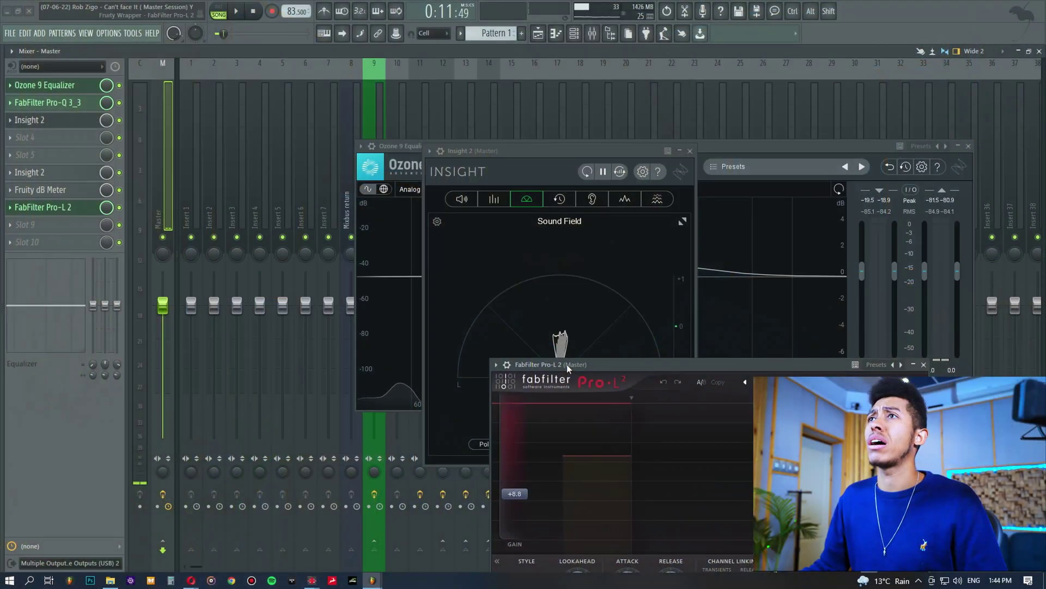
- Bring the Master's FabFilter Pro-L 2 limiter fully into view to inspect its settings and close it
{"action": "left_click_drag", "start_coordinate": [567, 364], "coordinate": [467, 223]}
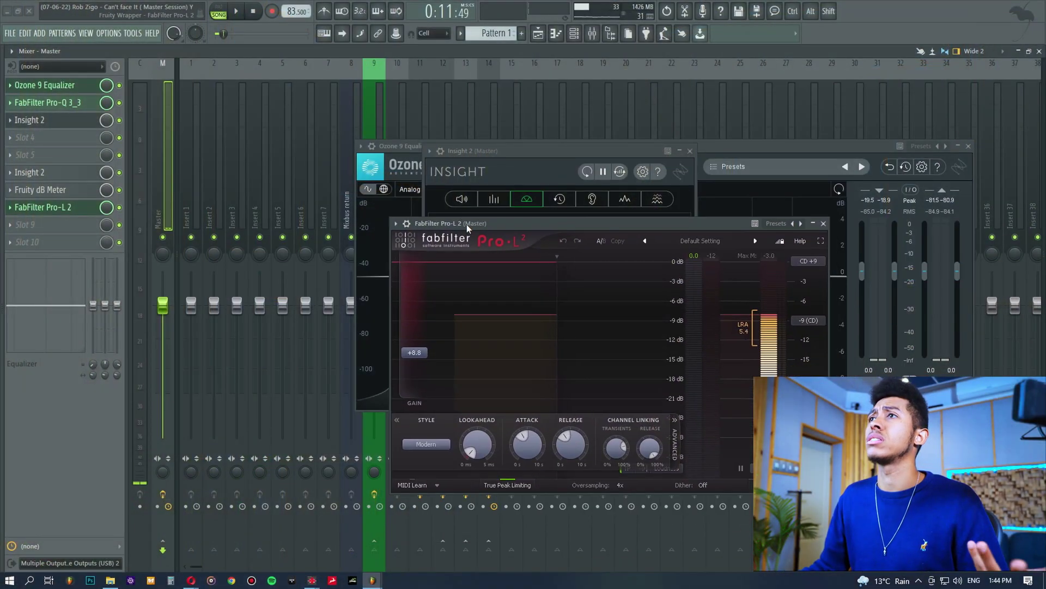
{"action": "left_click", "coordinate": [824, 223]}
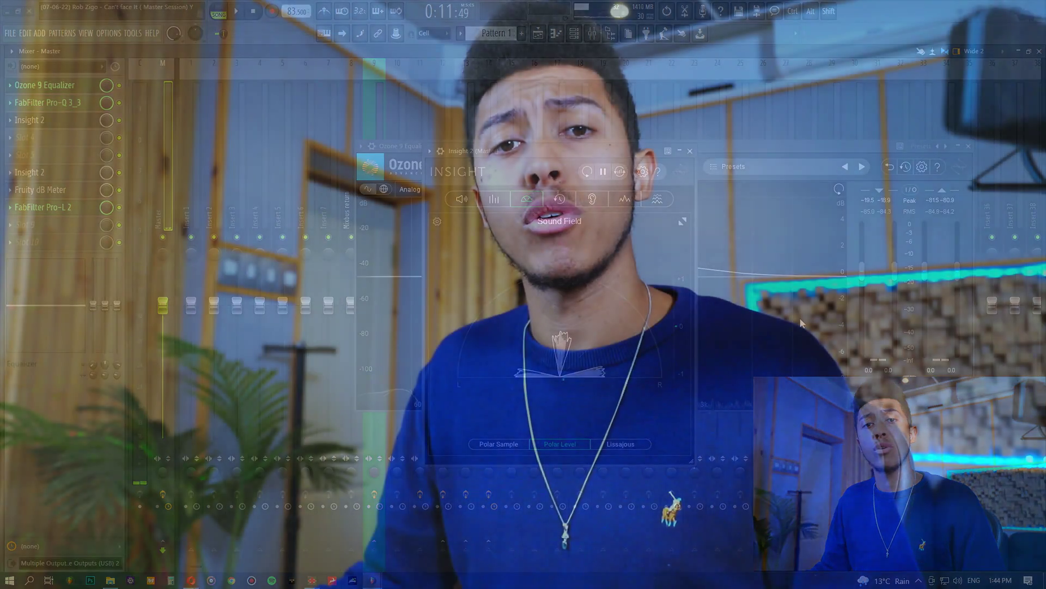